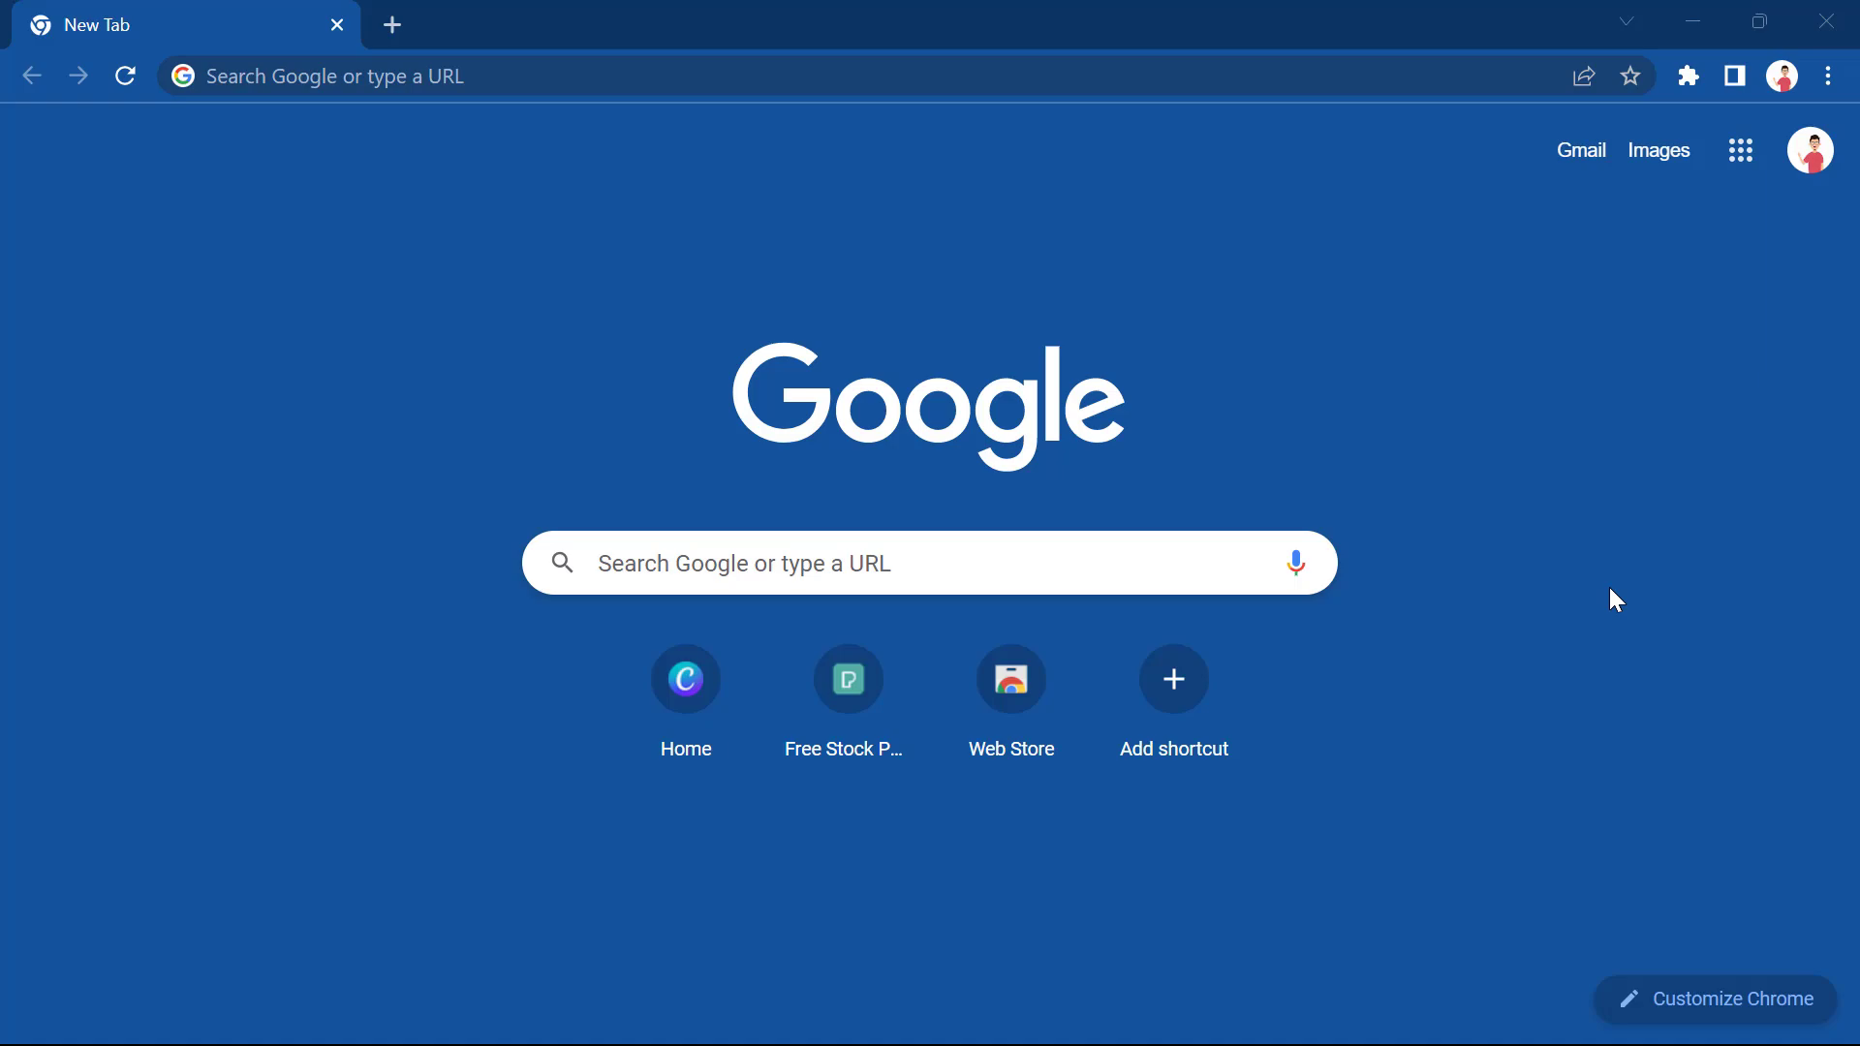
# Open the canva.com website.
pyautogui.click(506, 78)
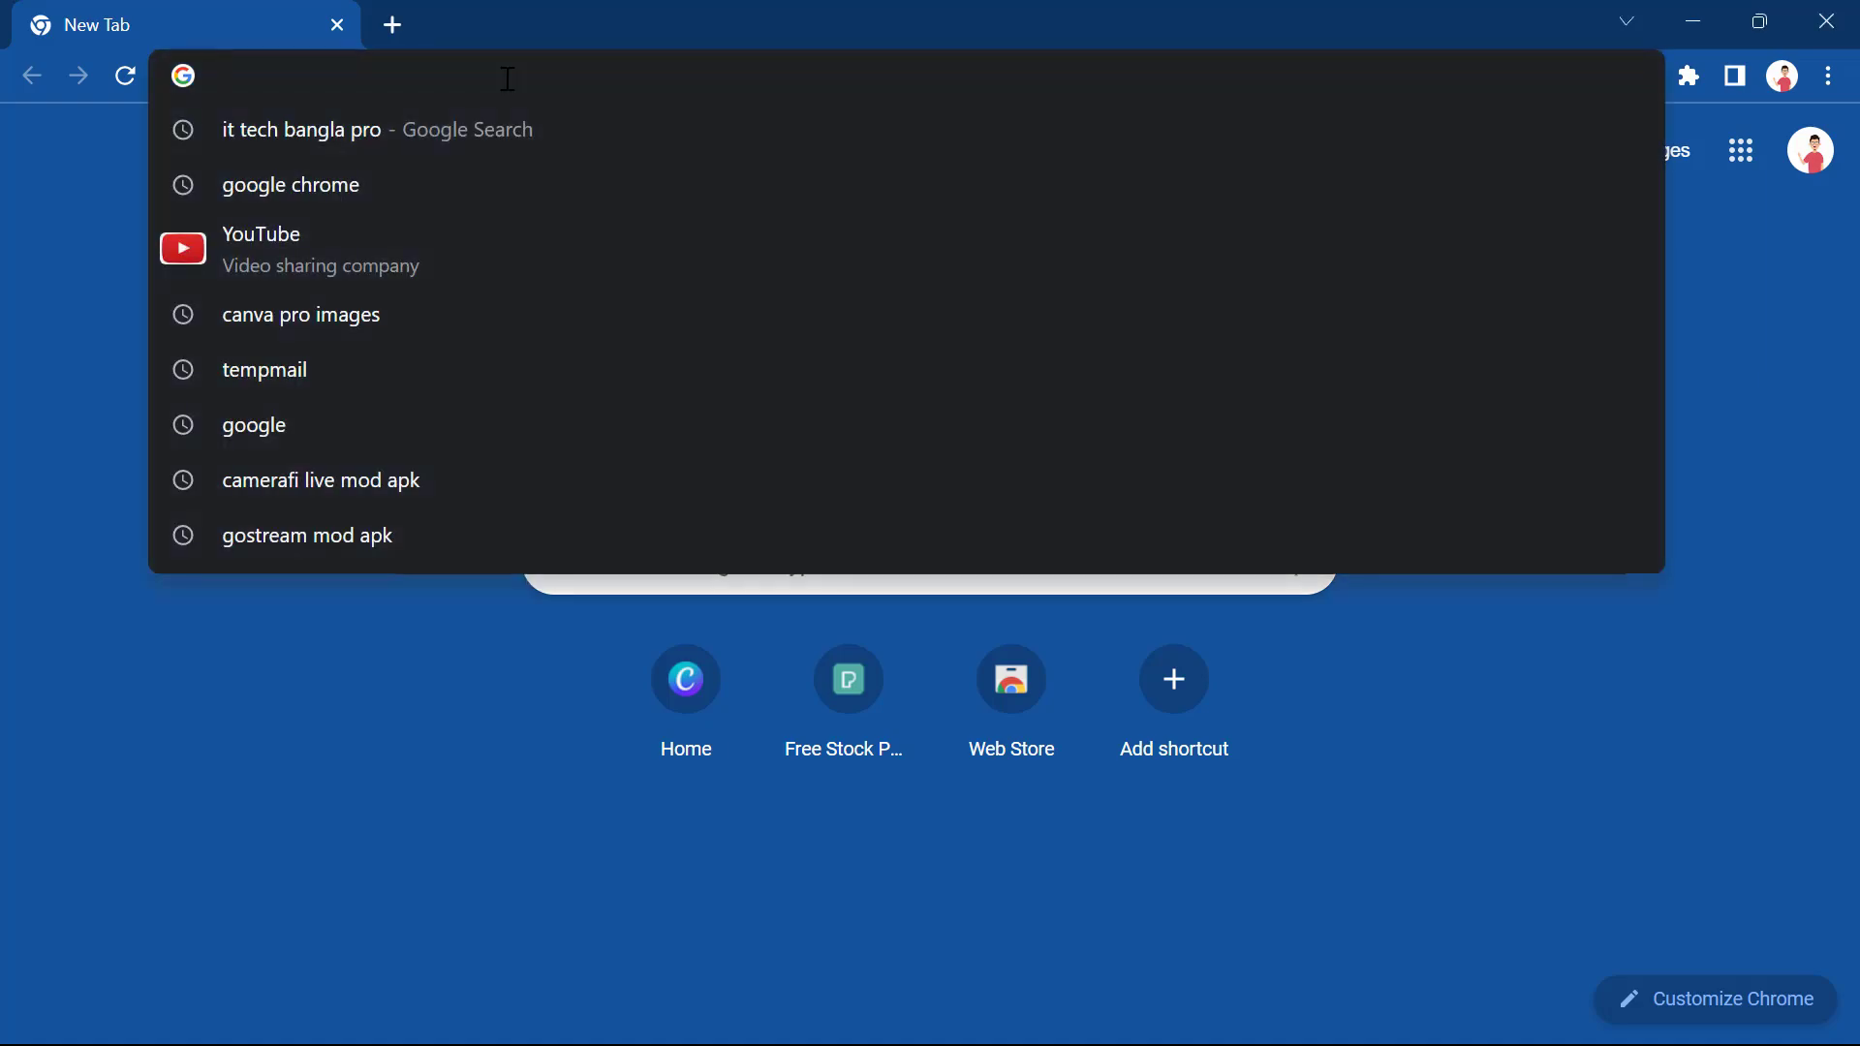
pyautogui.write('canva.com')
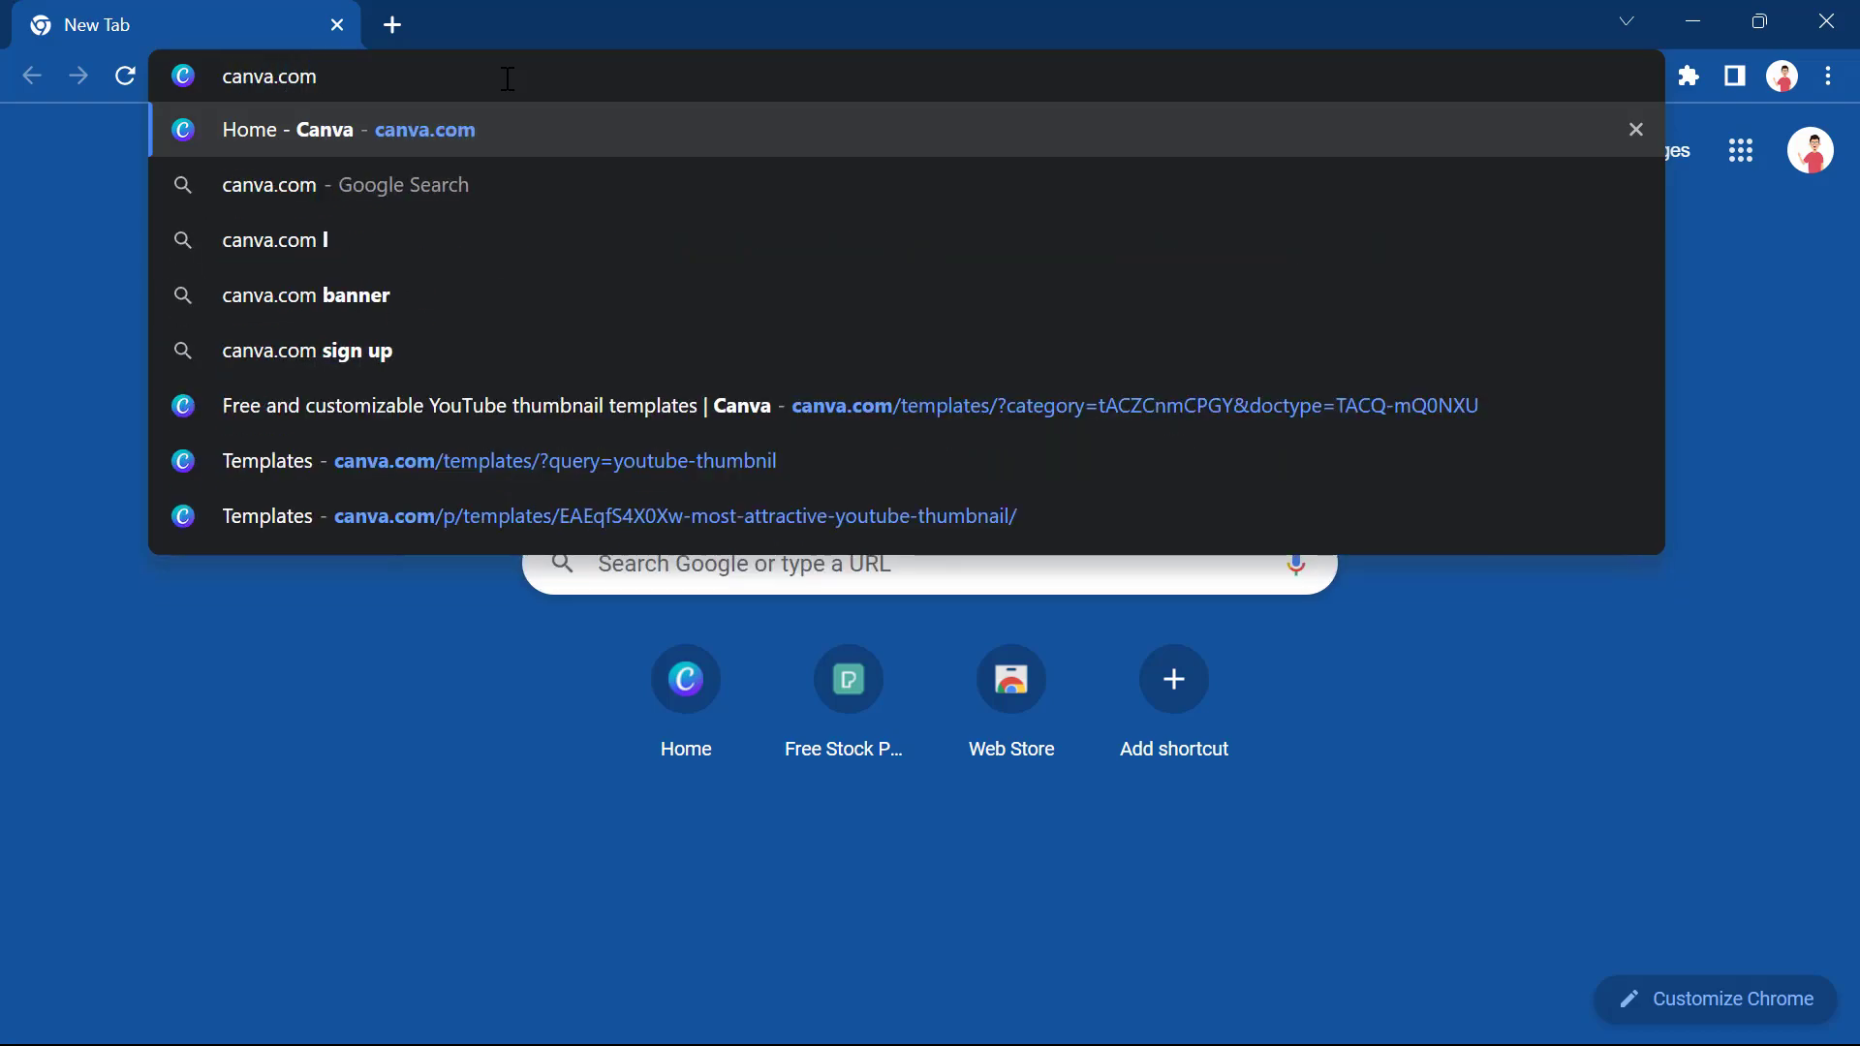
pyautogui.press('Return')
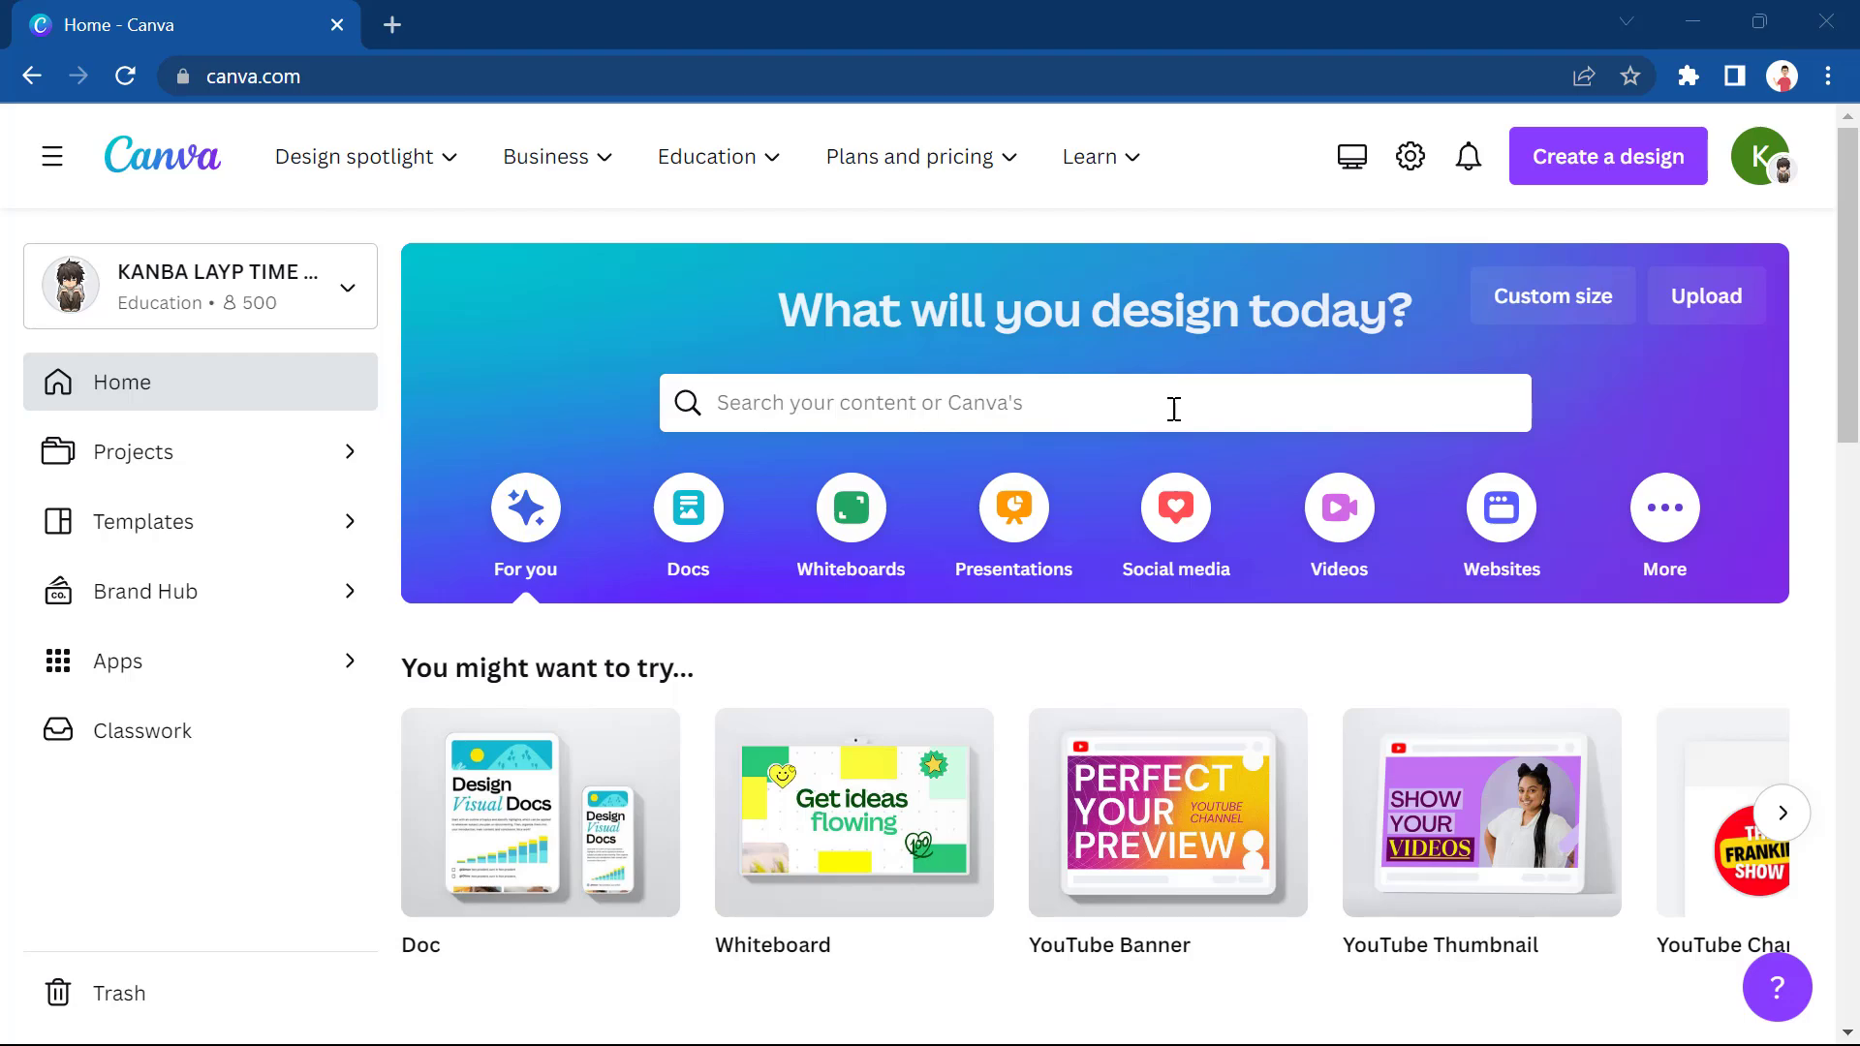
# Search the Canva templates for "youtube channel logo" and open the YouTube Channel Logo category.
pyautogui.click(1087, 408)
pyautogui.write('youtube ch')
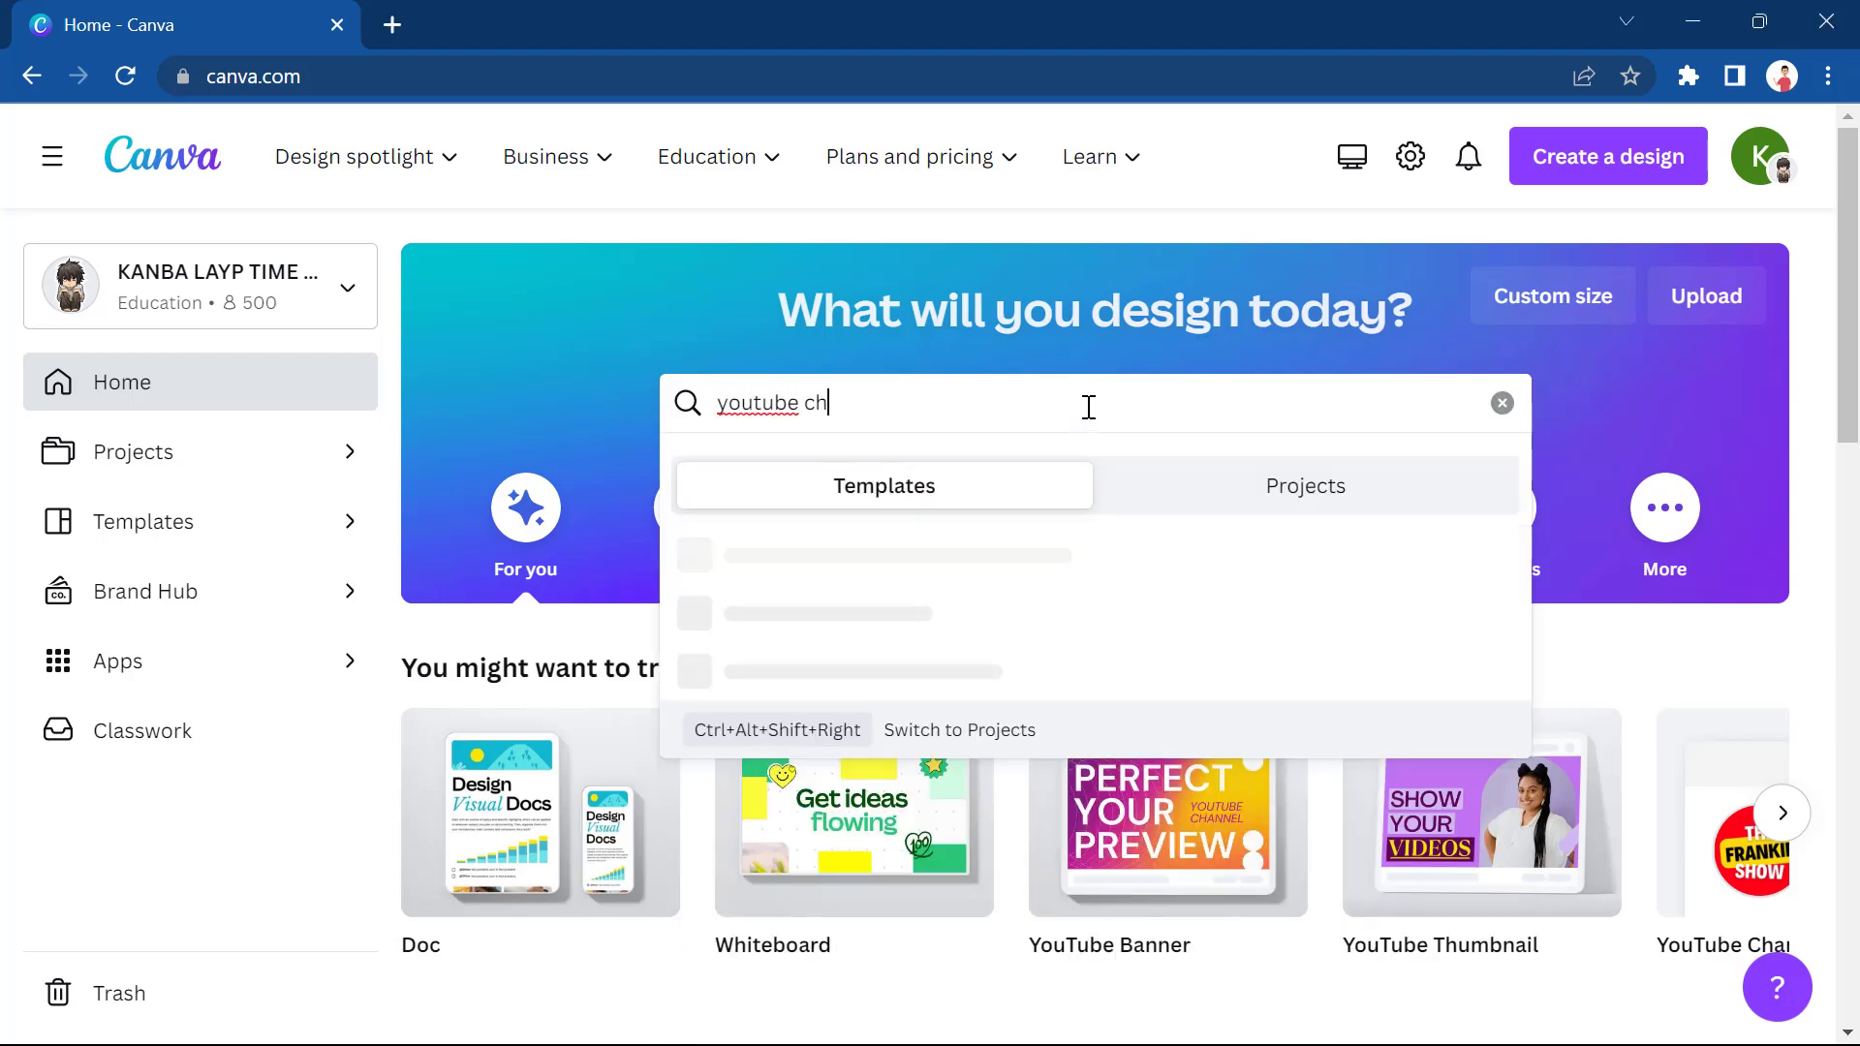
pyautogui.write('annel logo')
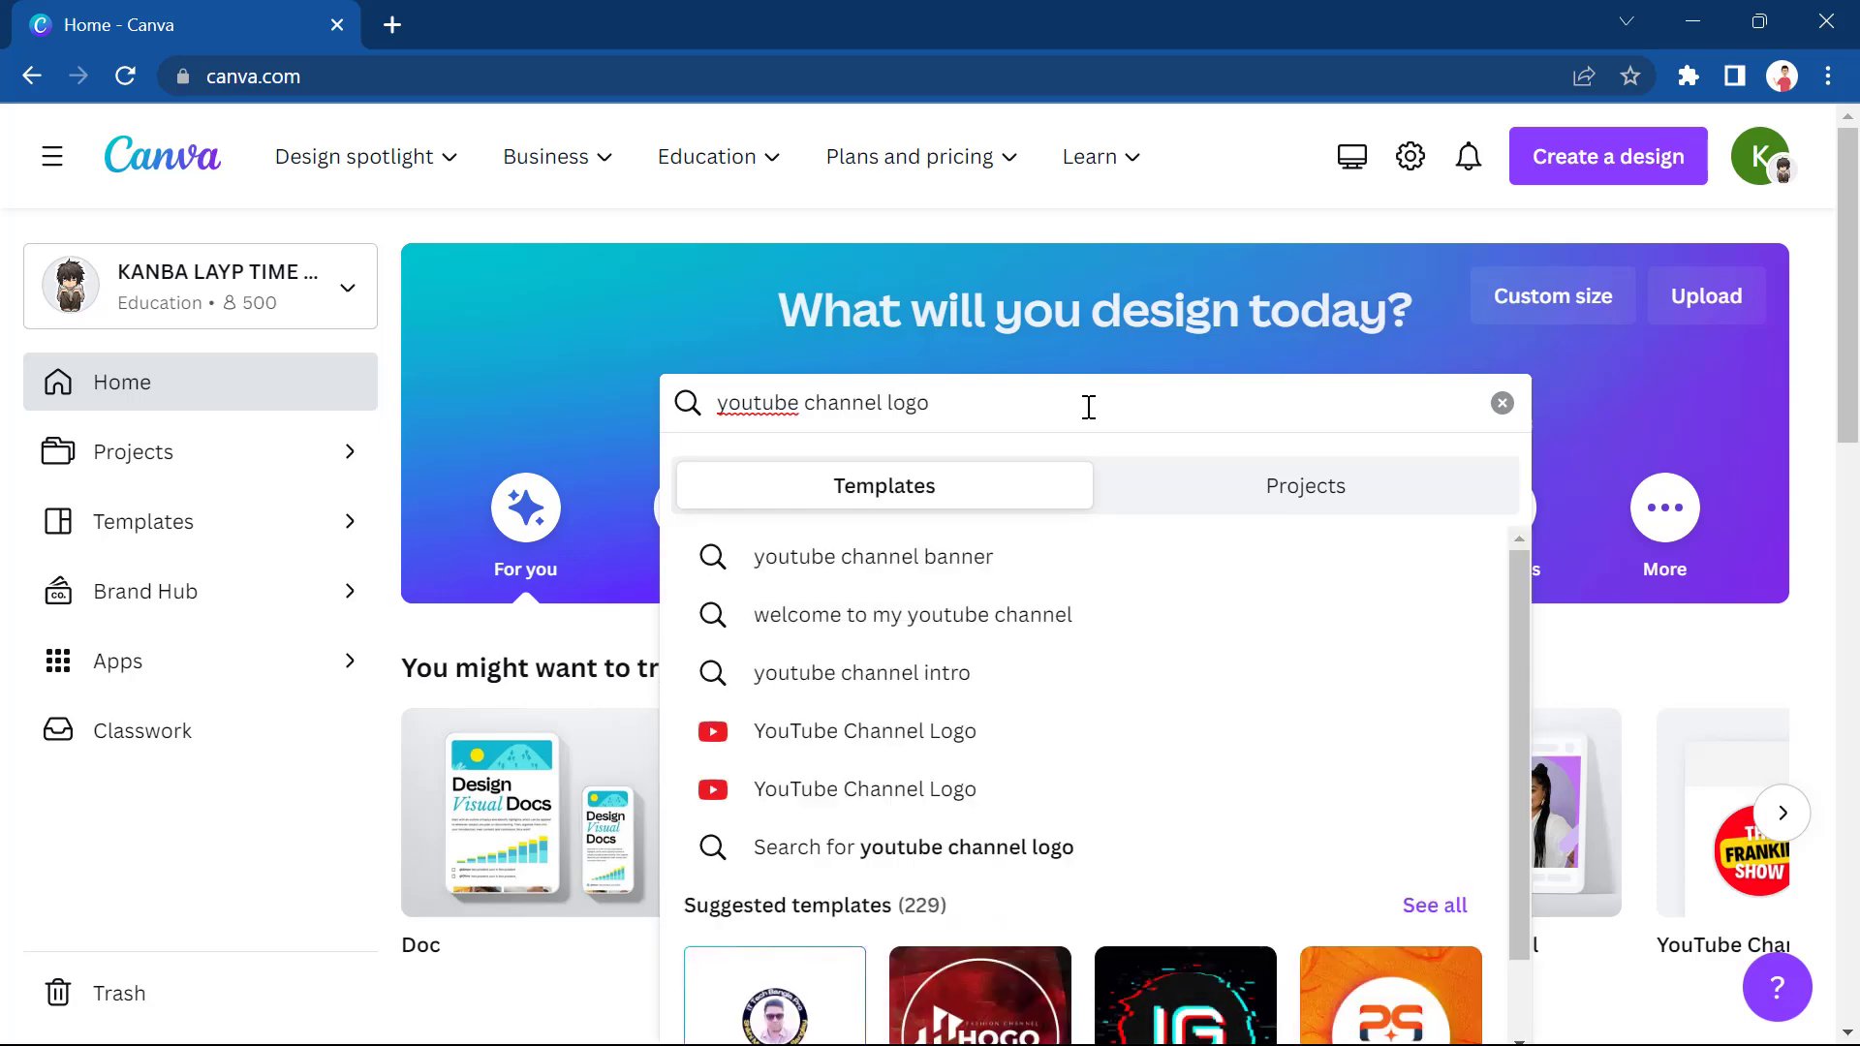
pyautogui.click(920, 751)
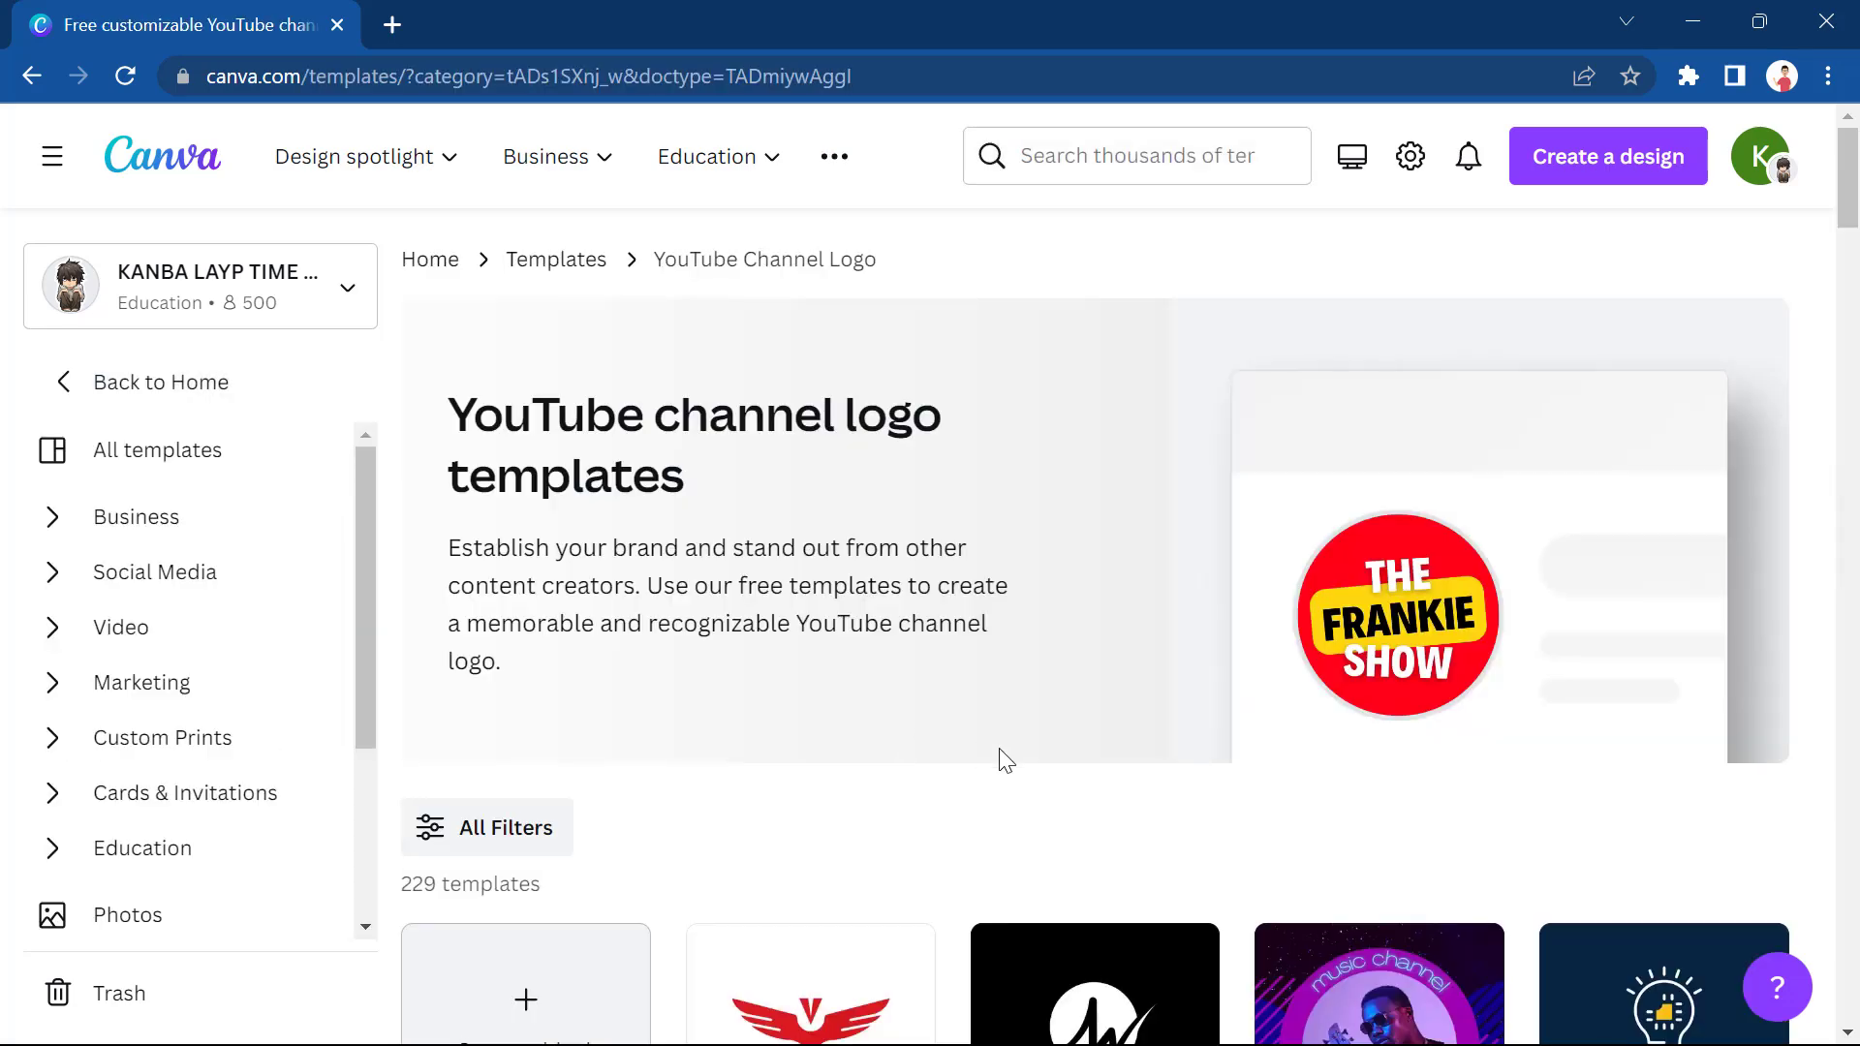
# Browse the logo templates and open the Blue Grey Minimalist Music YouTube Channel Logo template for customizing.
pyautogui.scroll(-2, 1008, 746)
pyautogui.scroll(-6, 1232, 914)
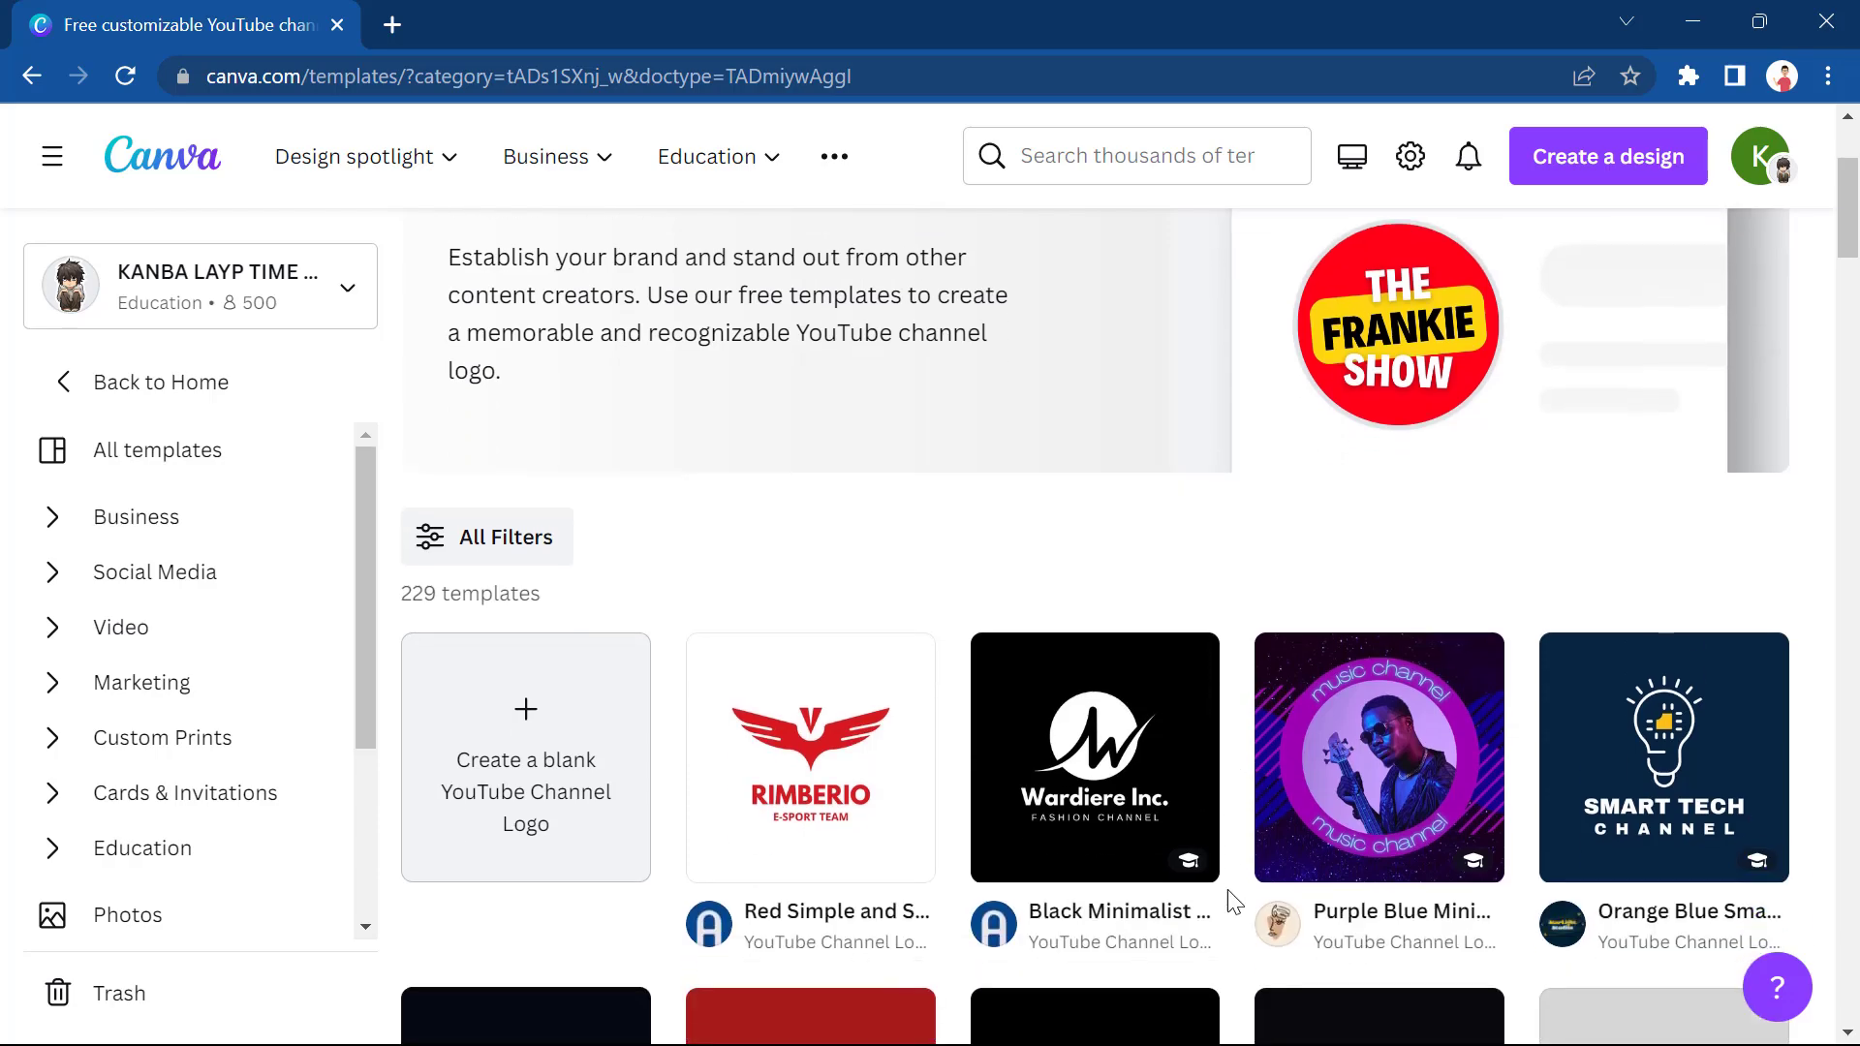
pyautogui.scroll(-3, 1210, 850)
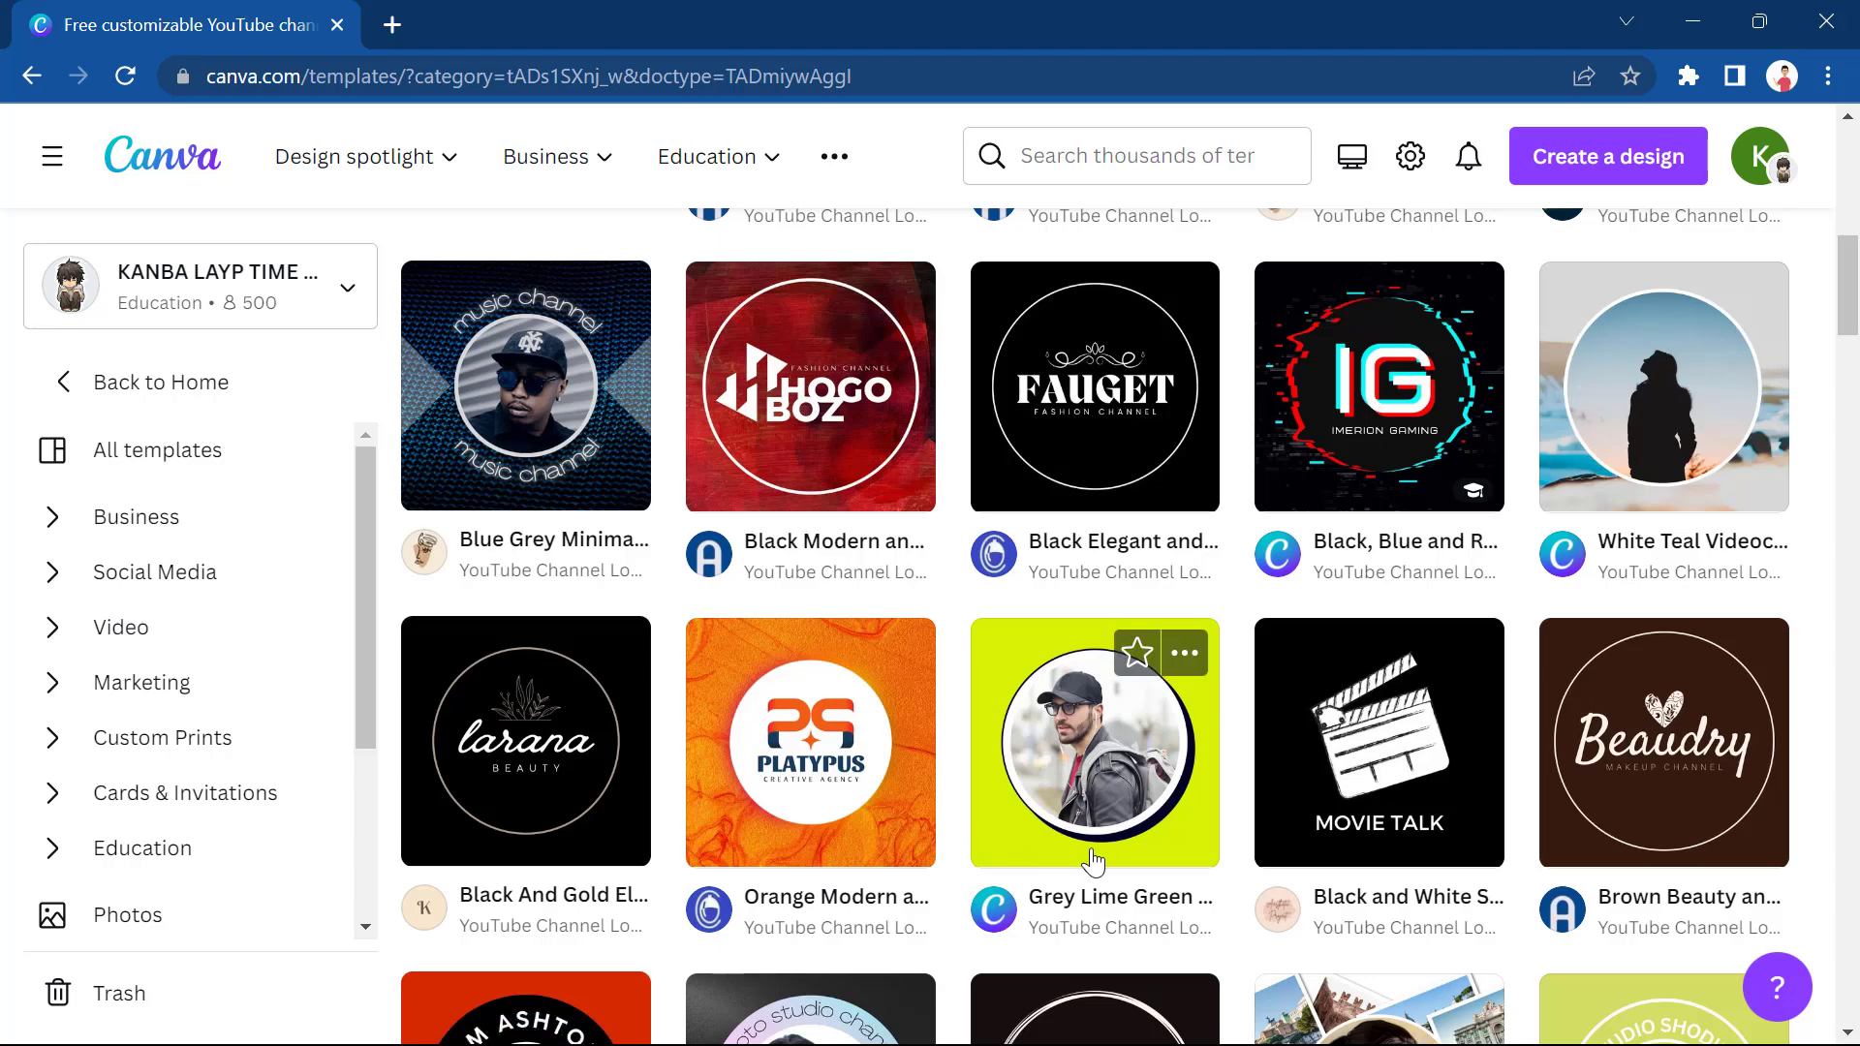
pyautogui.scroll(-5, 1123, 853)
pyautogui.scroll(5, 1126, 860)
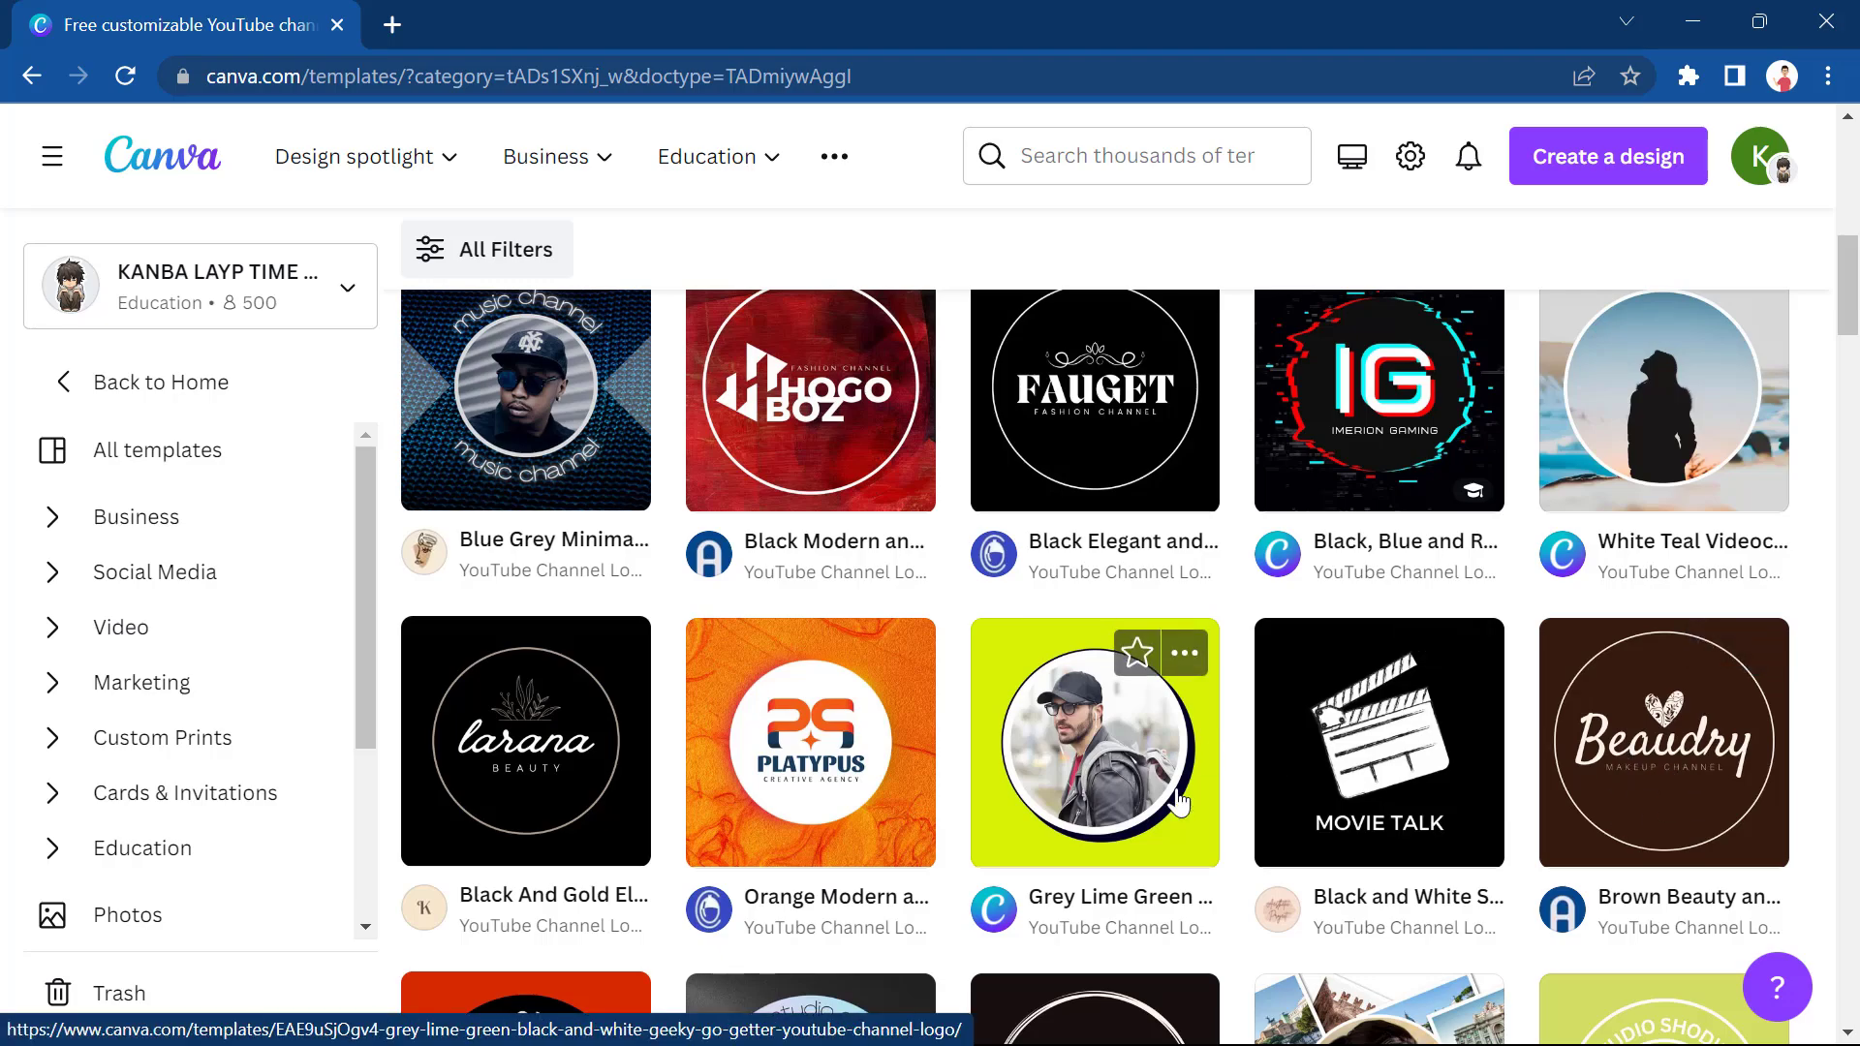
pyautogui.scroll(6, 1085, 770)
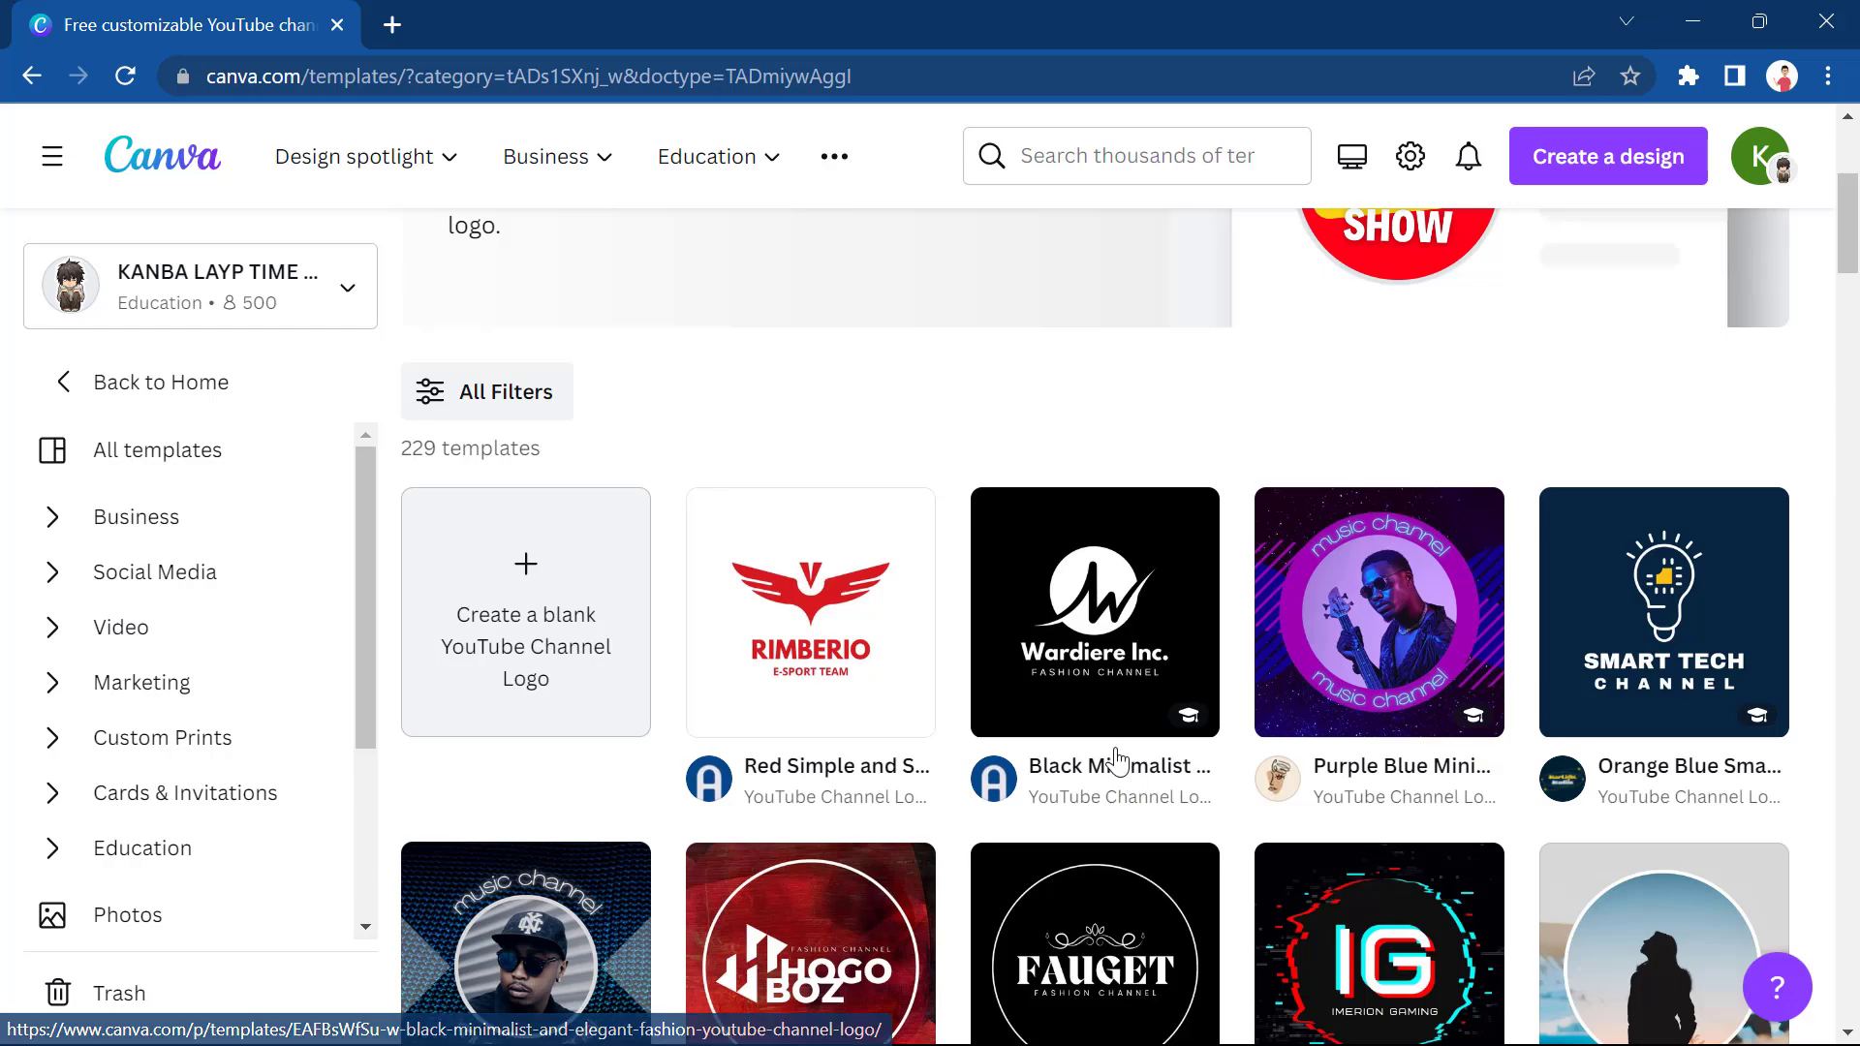
pyautogui.scroll(-2, 1115, 944)
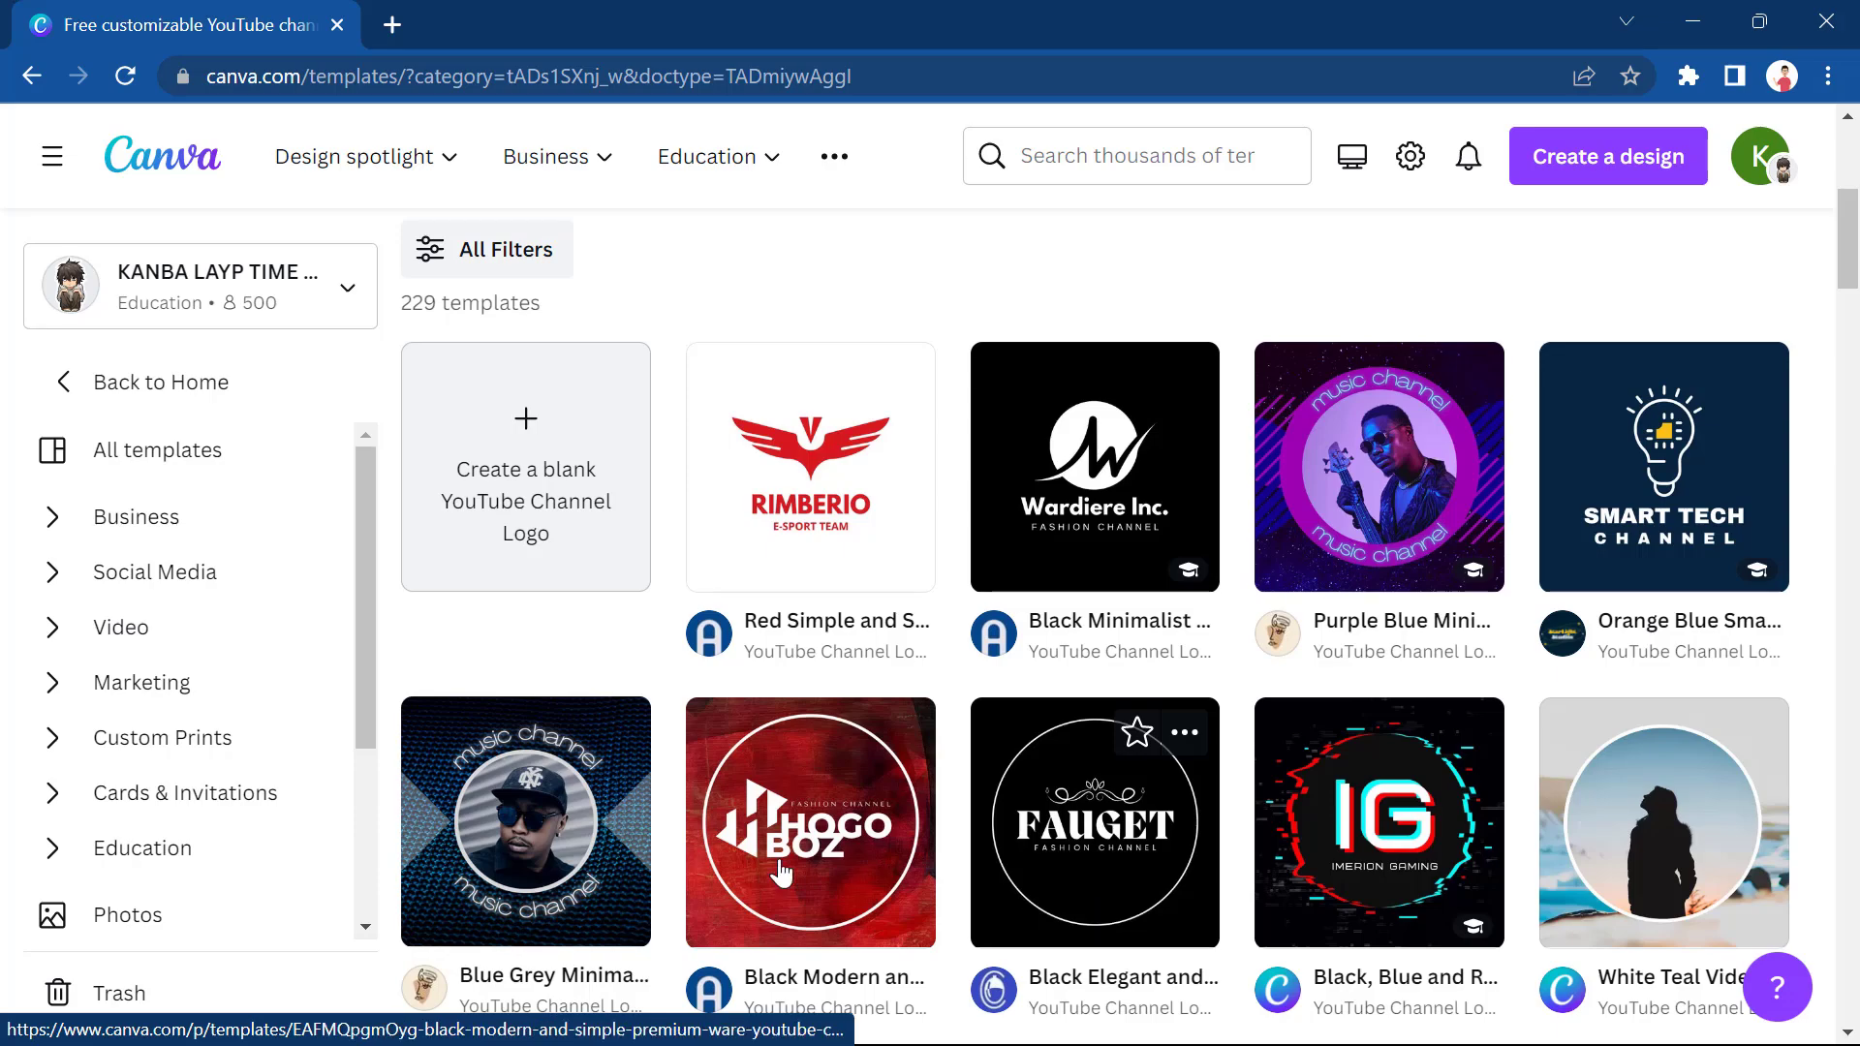
pyautogui.scroll(-2, 547, 737)
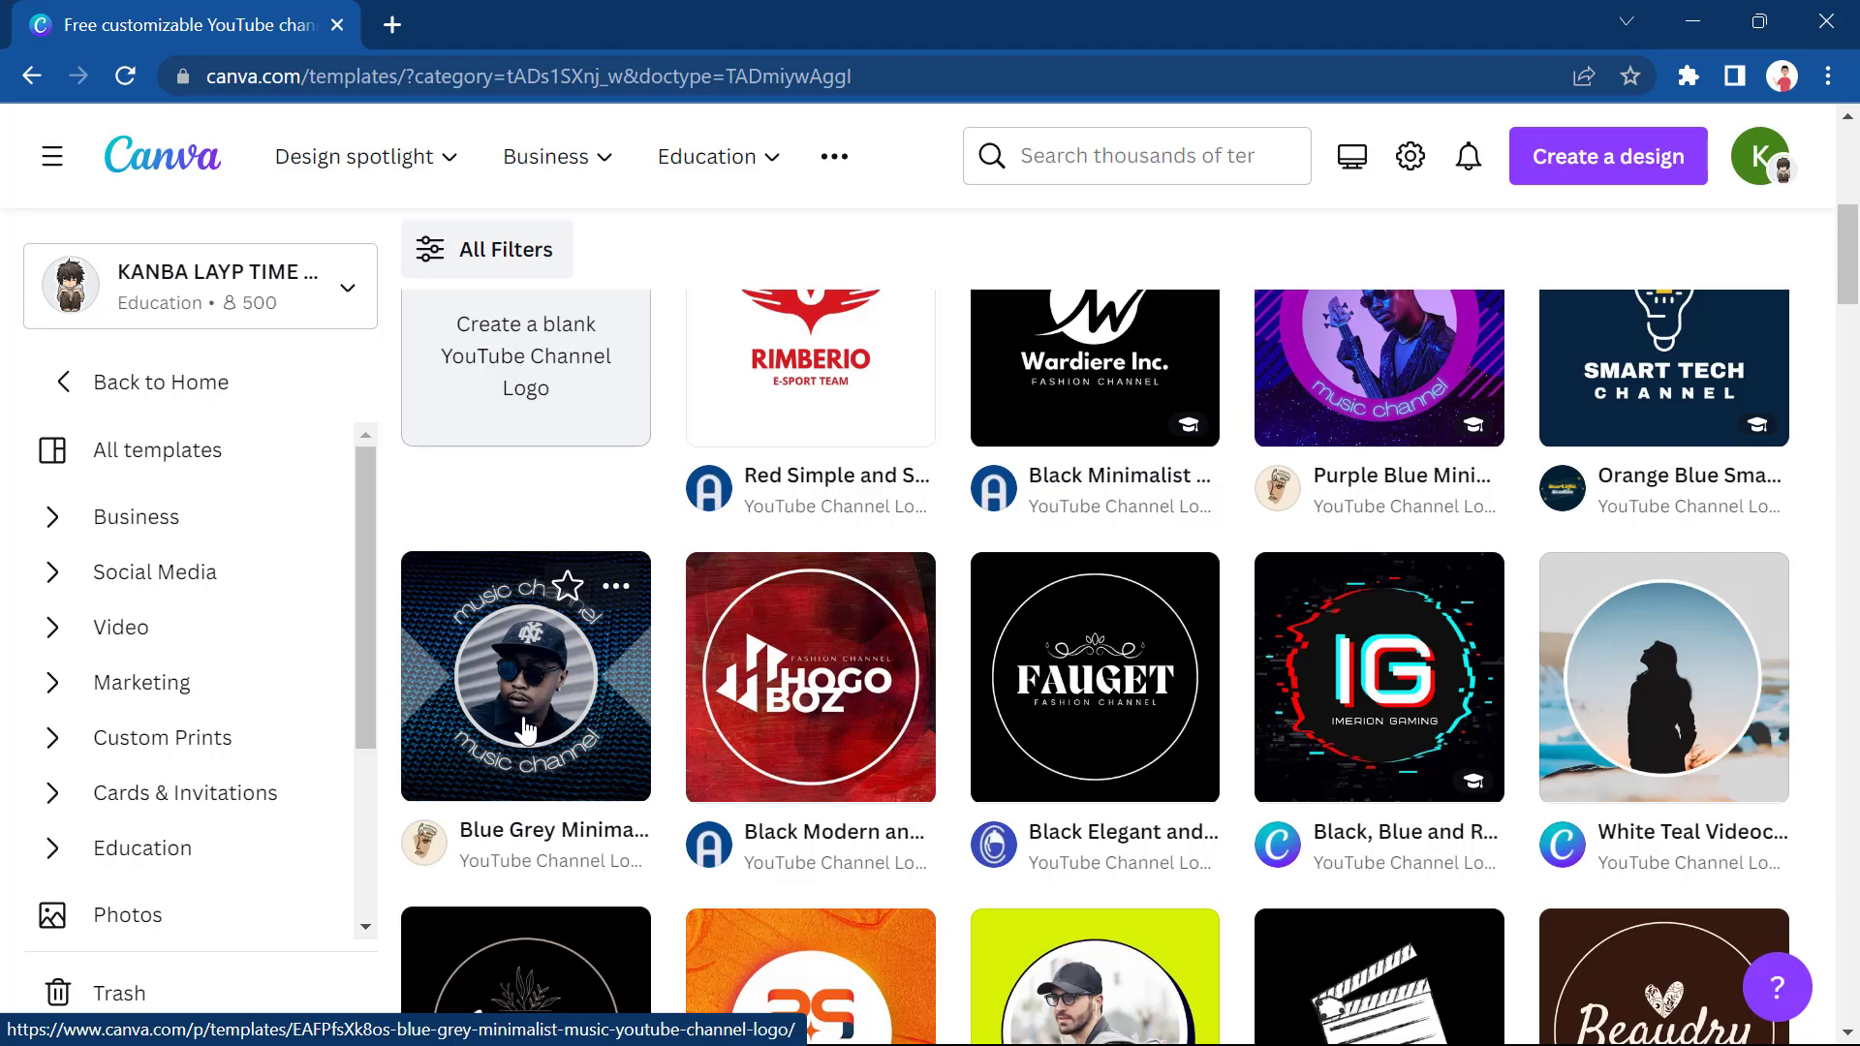
pyautogui.click(523, 736)
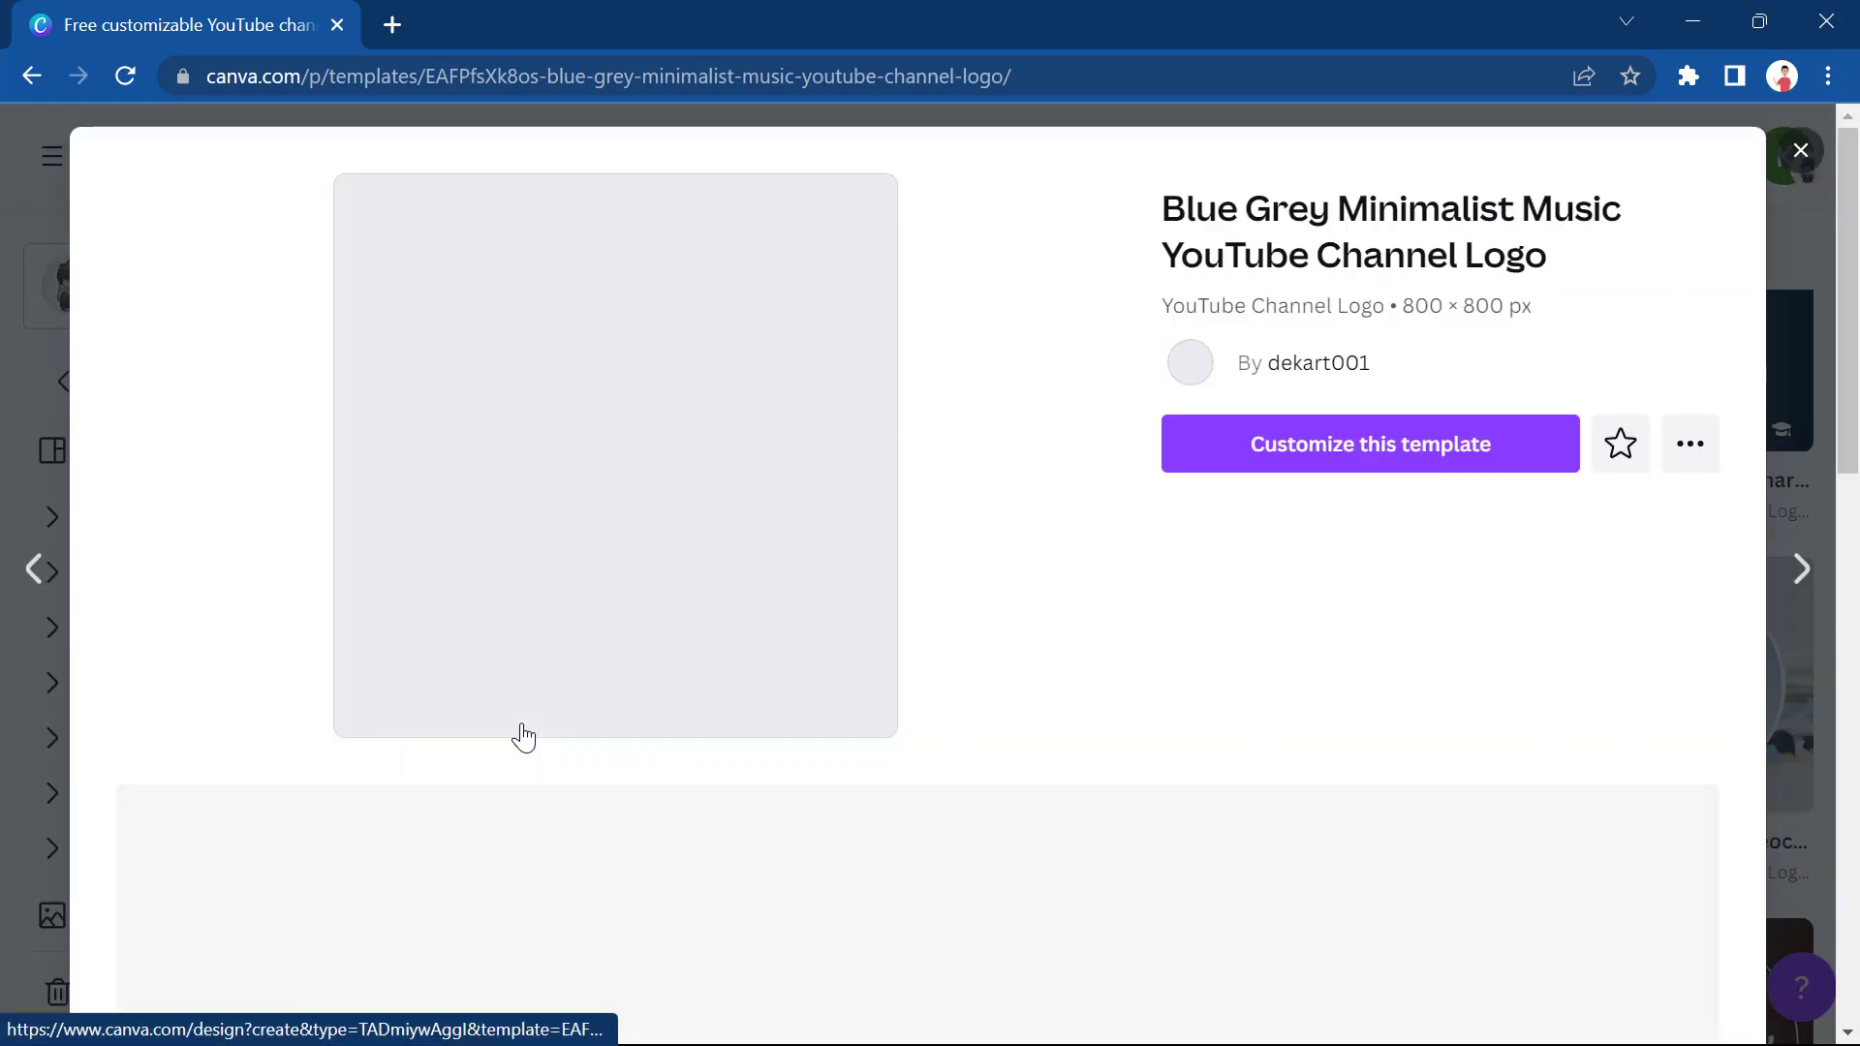
pyautogui.click(1368, 446)
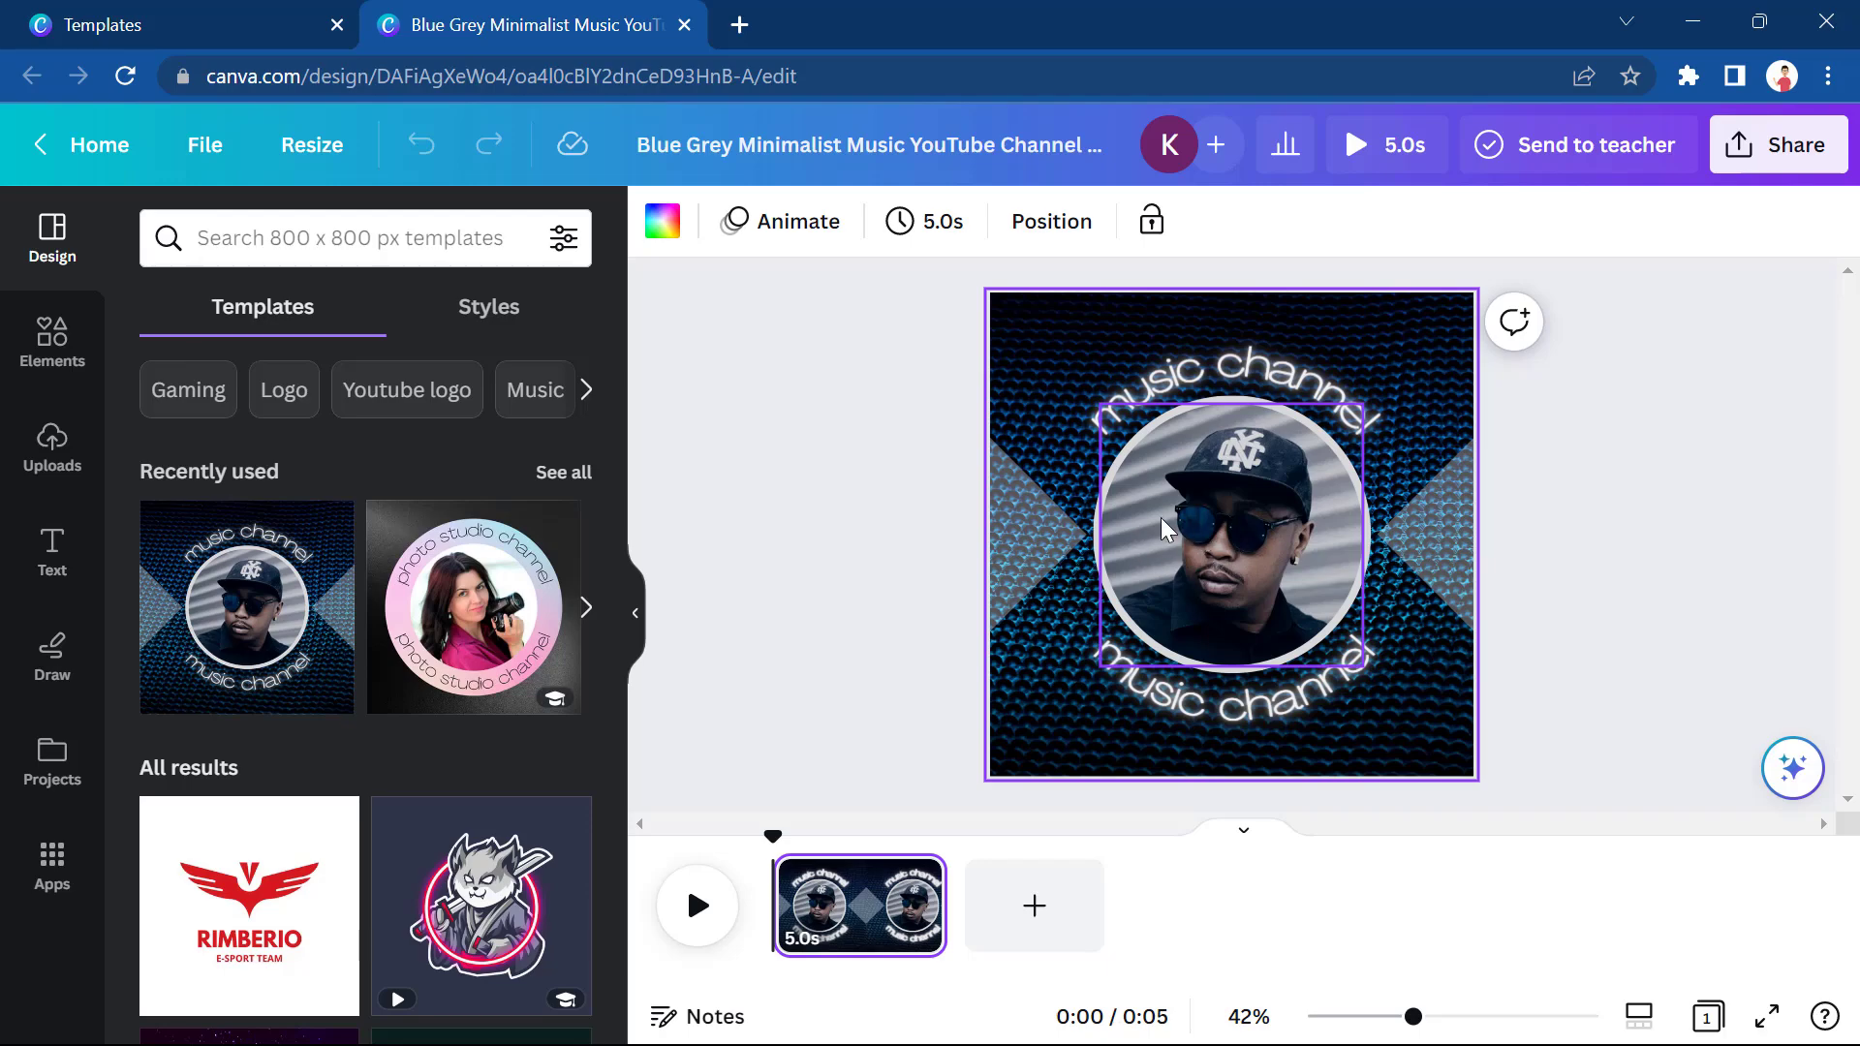
# Replace the portrait in the circular frame with the uploaded round photo of the man in sunglasses and a pink shirt.
pyautogui.click(1230, 547)
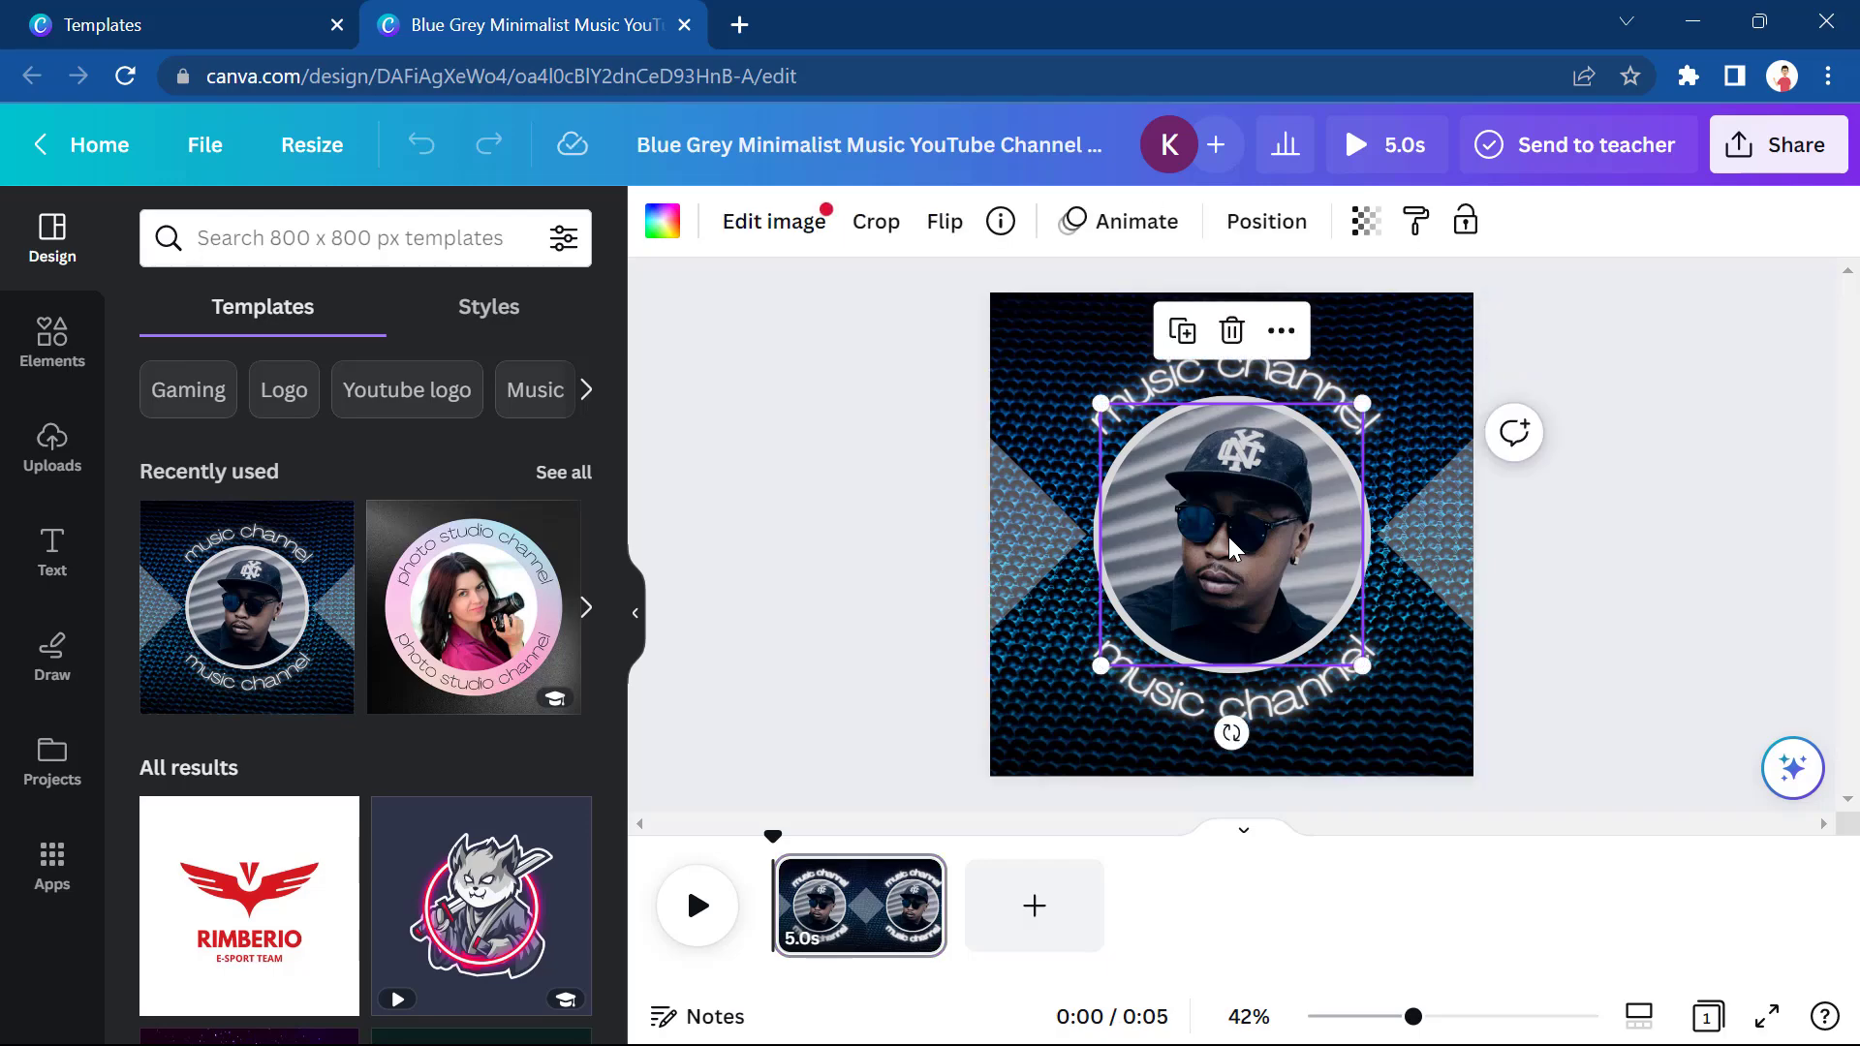
pyautogui.press('Delete')
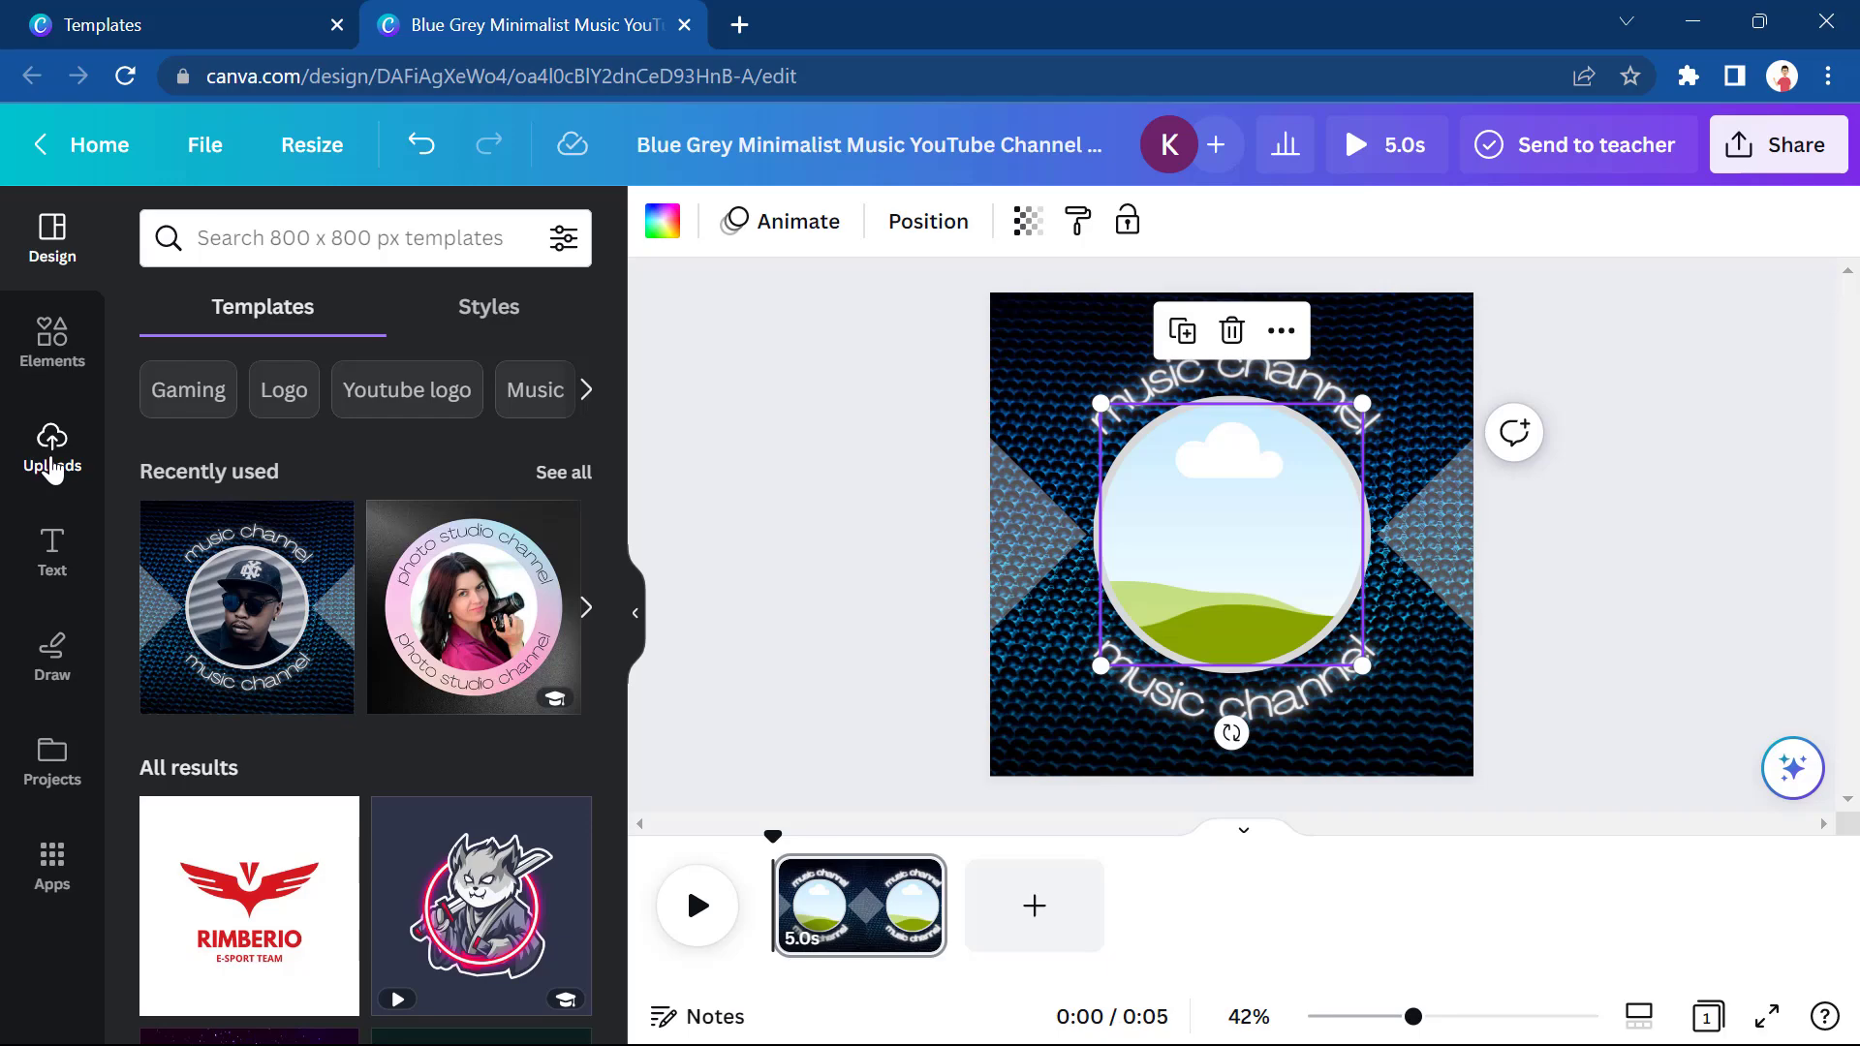
pyautogui.click(52, 455)
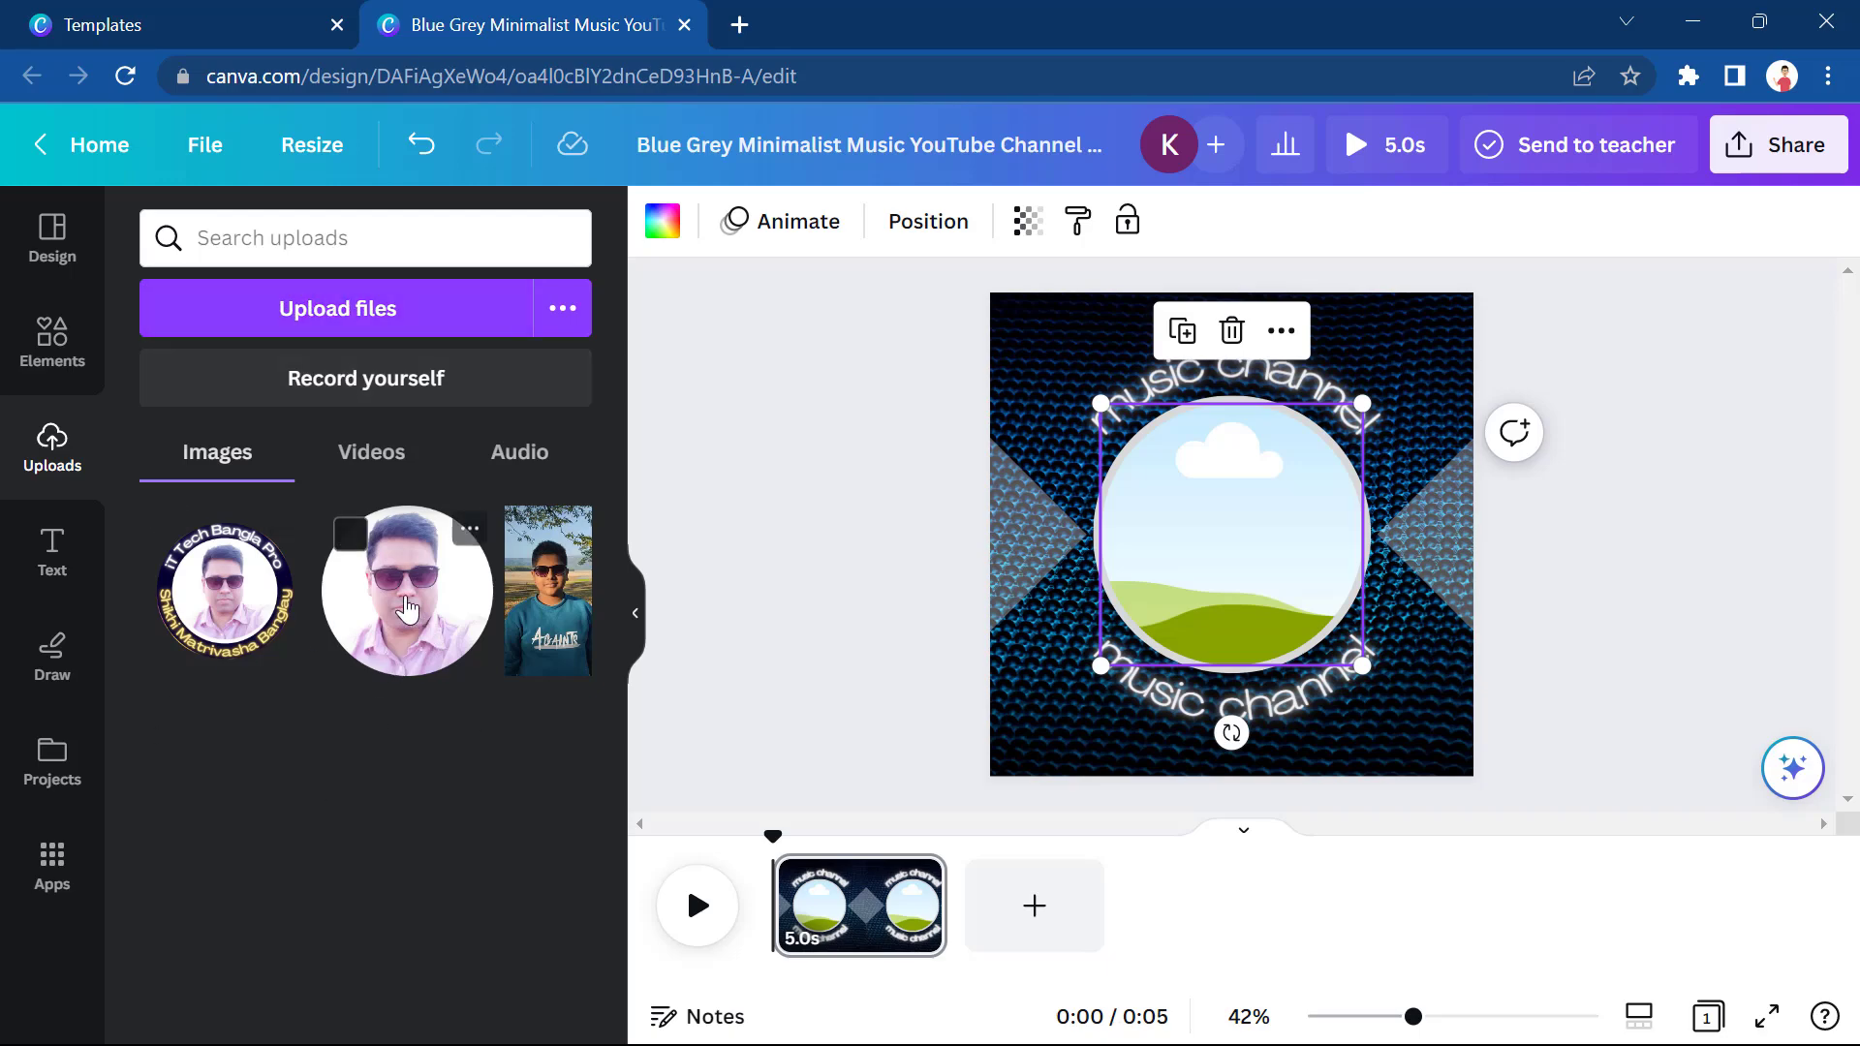
pyautogui.click(407, 610)
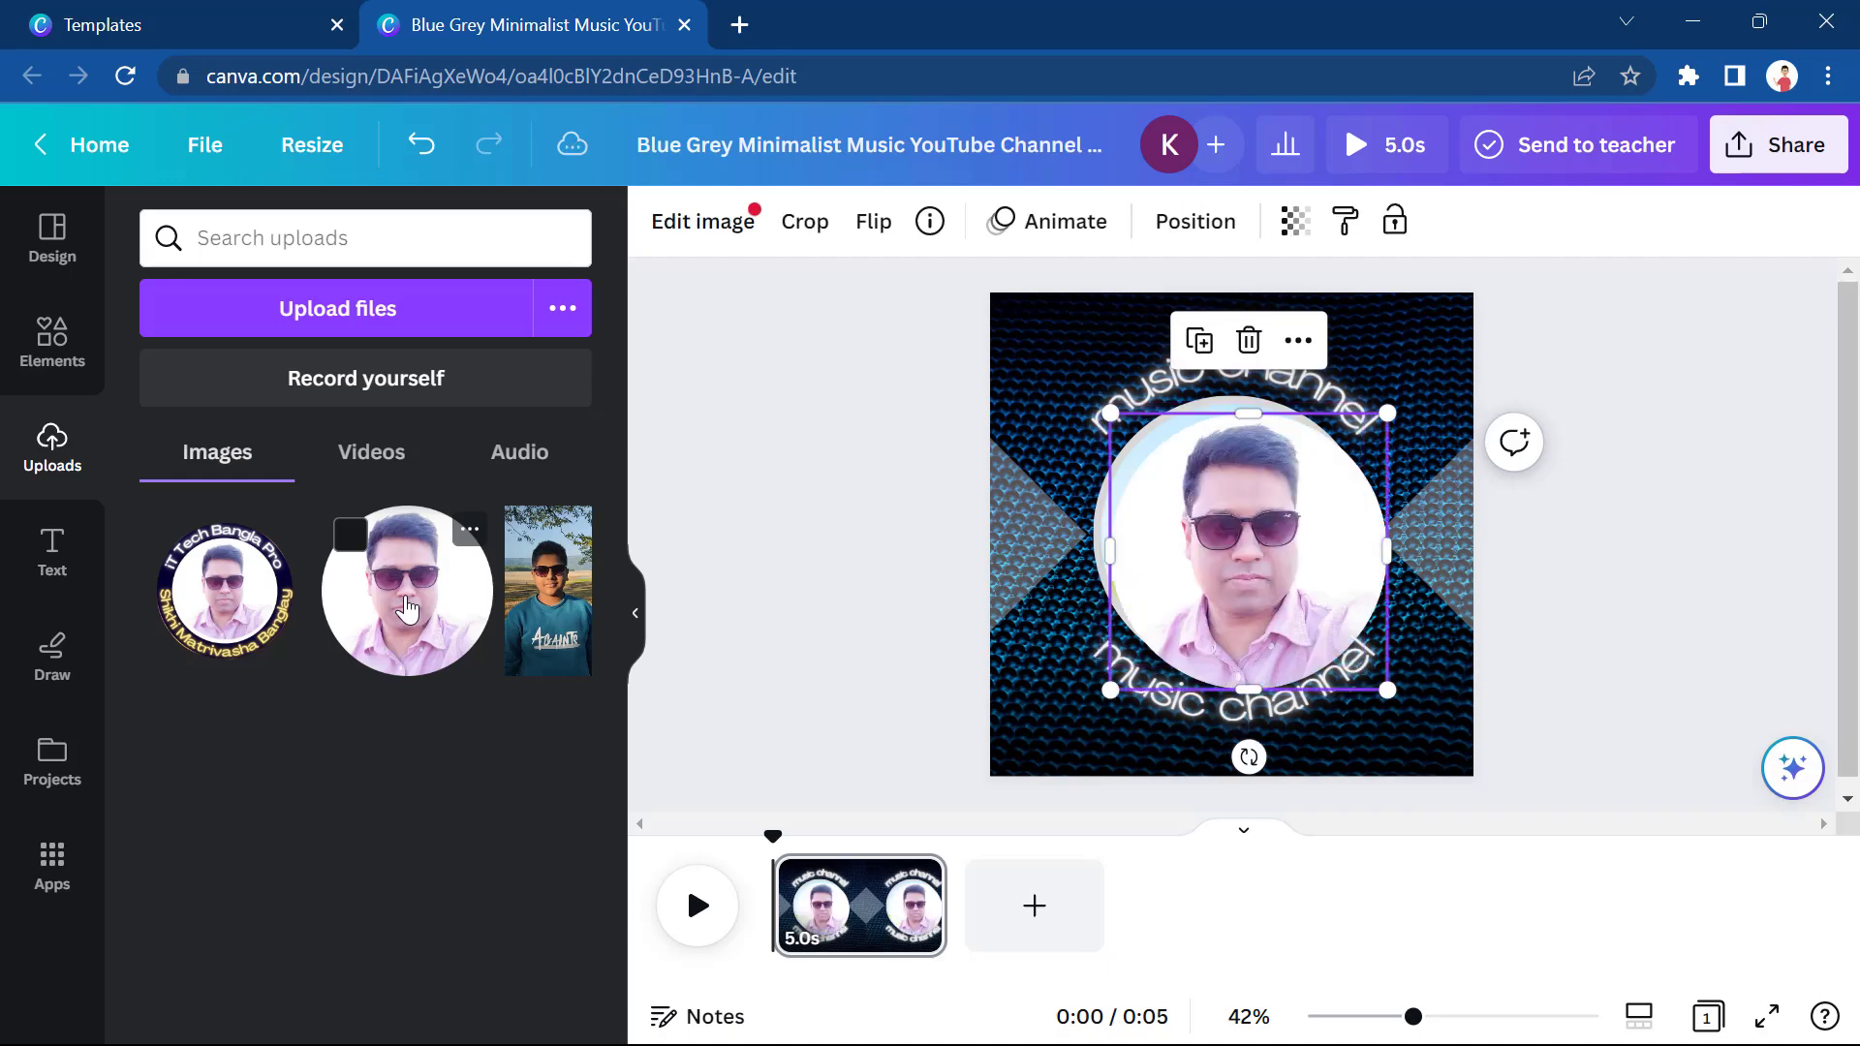
pyautogui.moveTo(1225, 559); pyautogui.dragTo(1215, 549)
pyautogui.click(1409, 610)
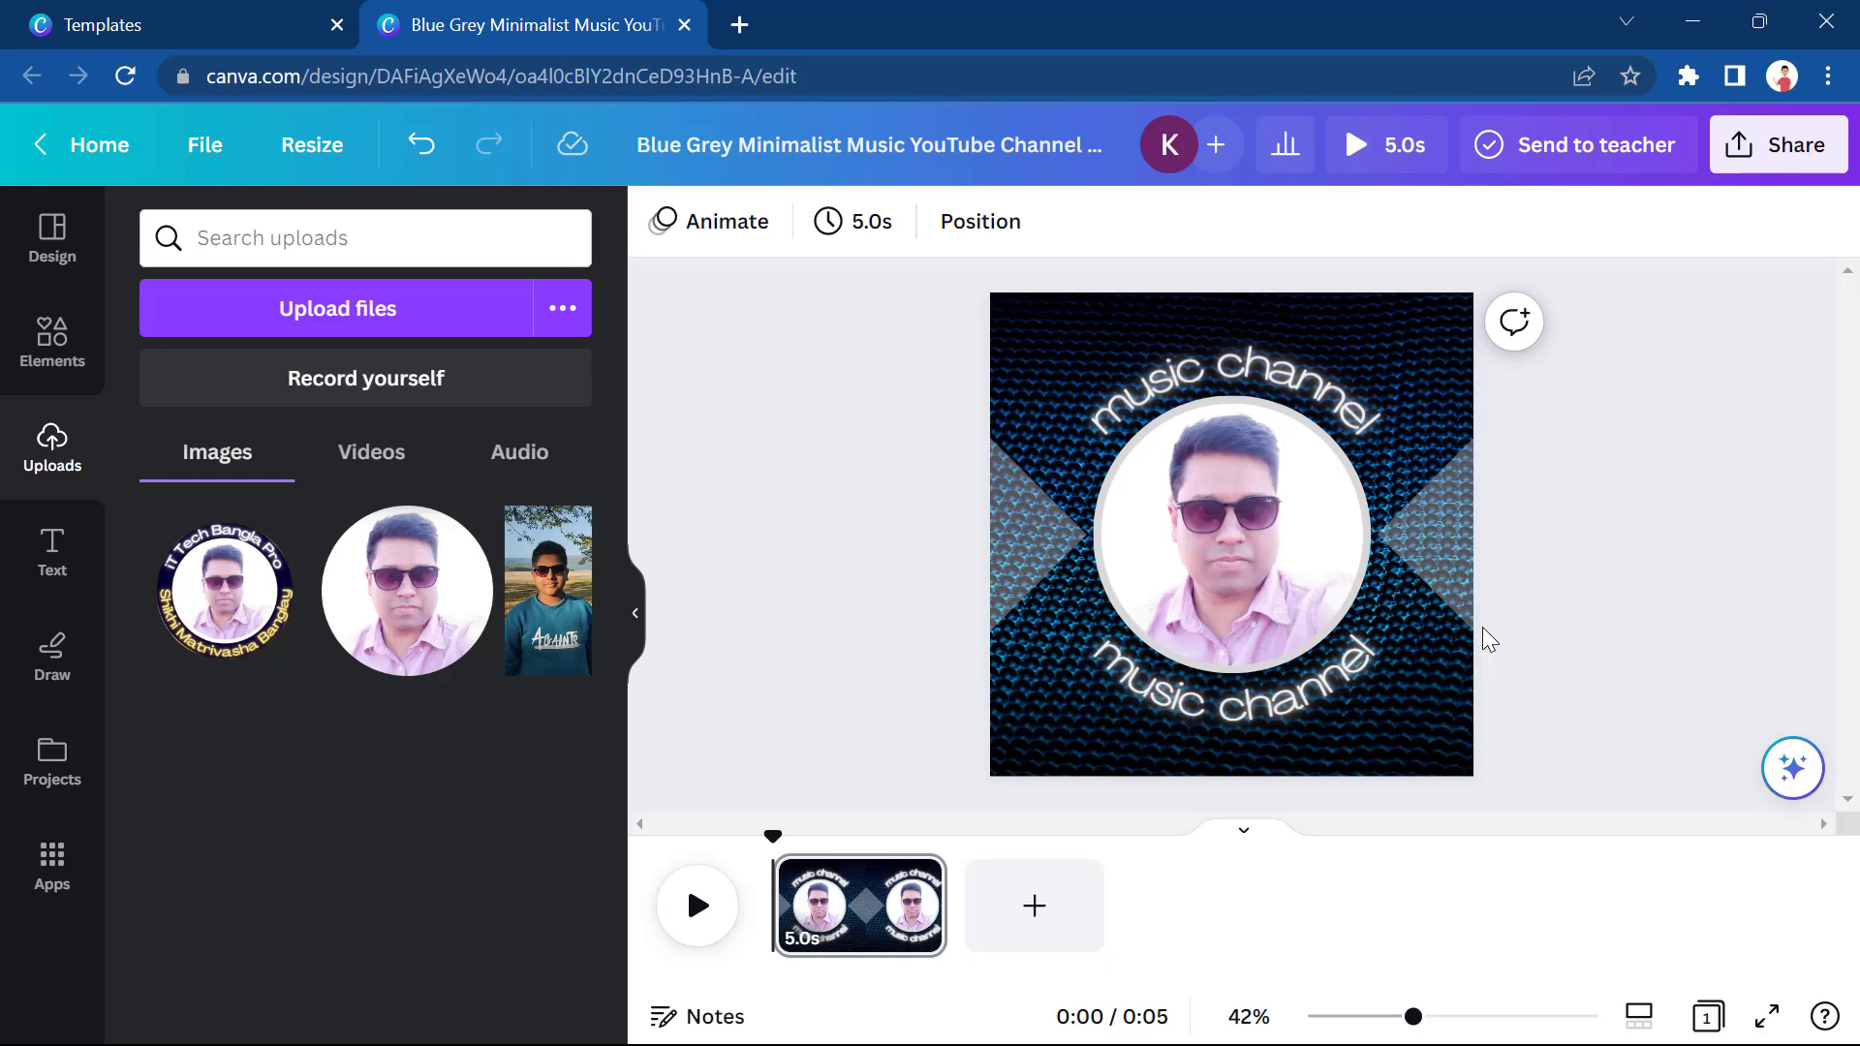
# Replace the upper curved text with "Technology tricks", make it bold and scale it down slightly.
pyautogui.doubleClick(1233, 380)
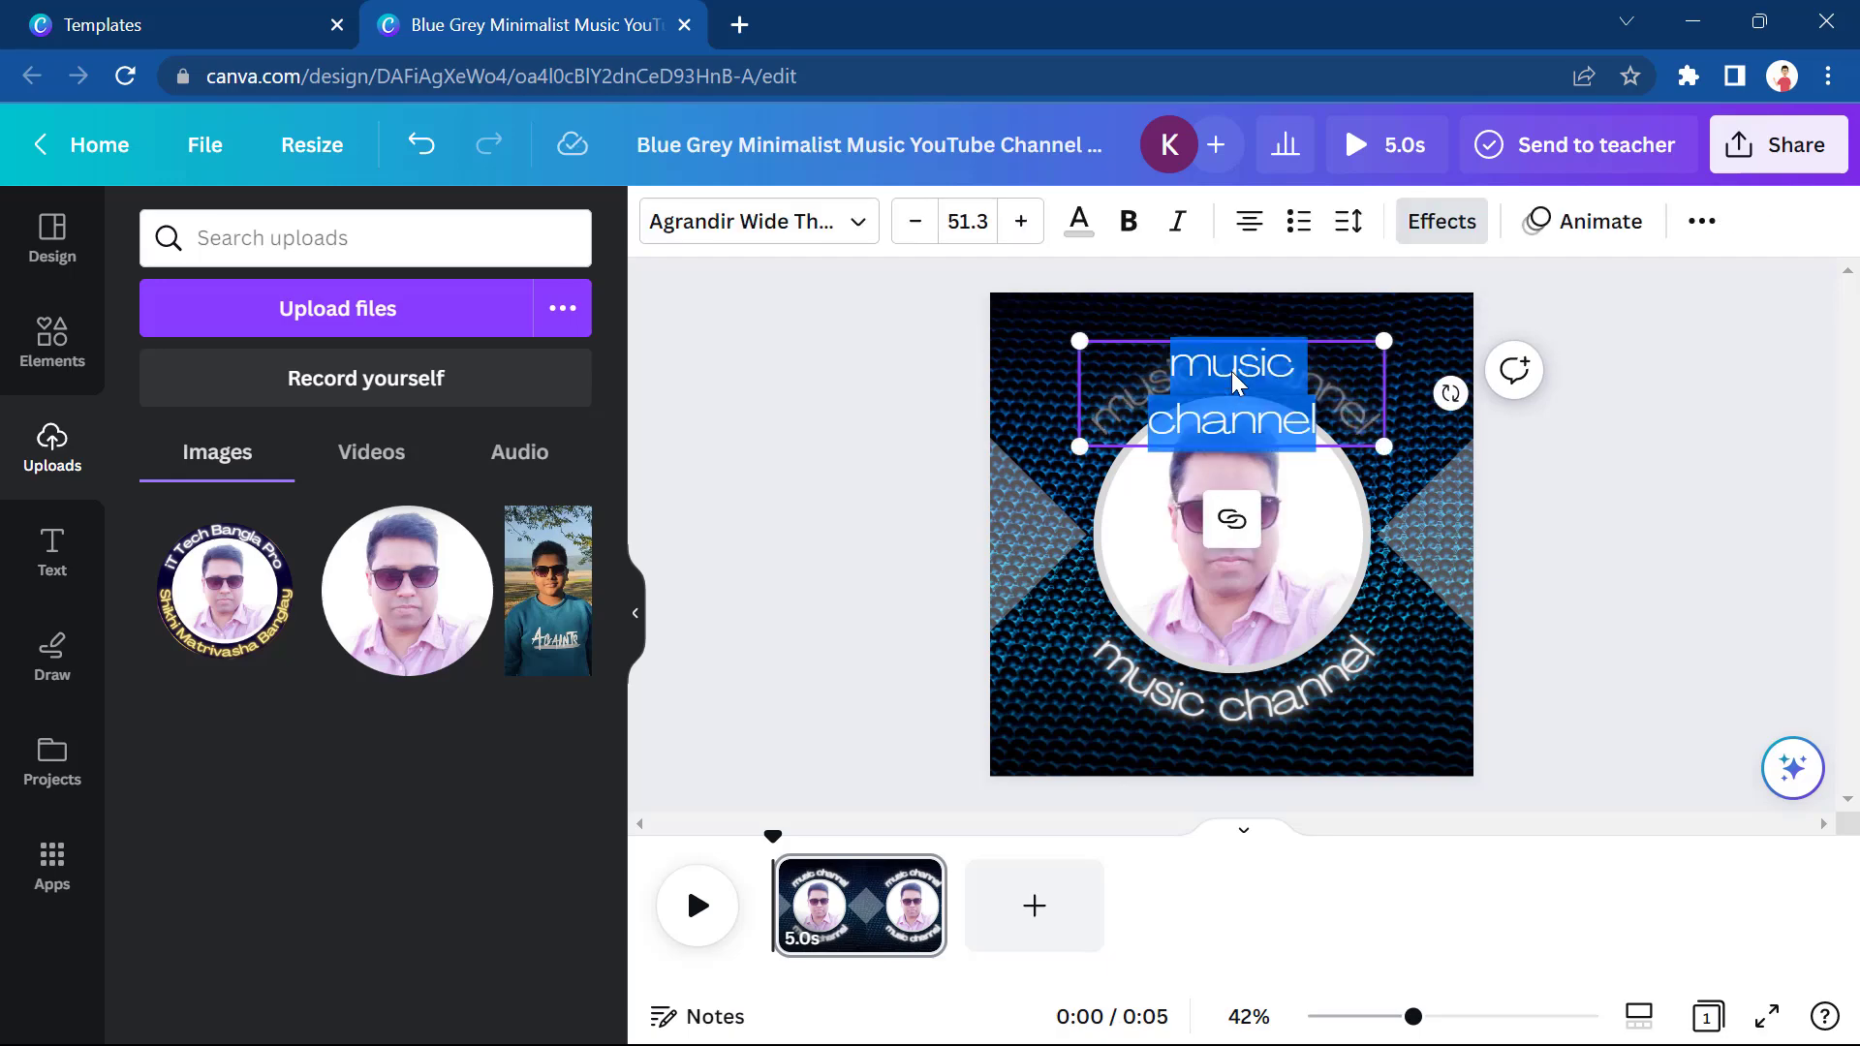
pyautogui.write('Technology tricks')
pyautogui.moveTo(1325, 436); pyautogui.dragTo(1110, 380)
pyautogui.click(1128, 221)
pyautogui.click(1655, 608)
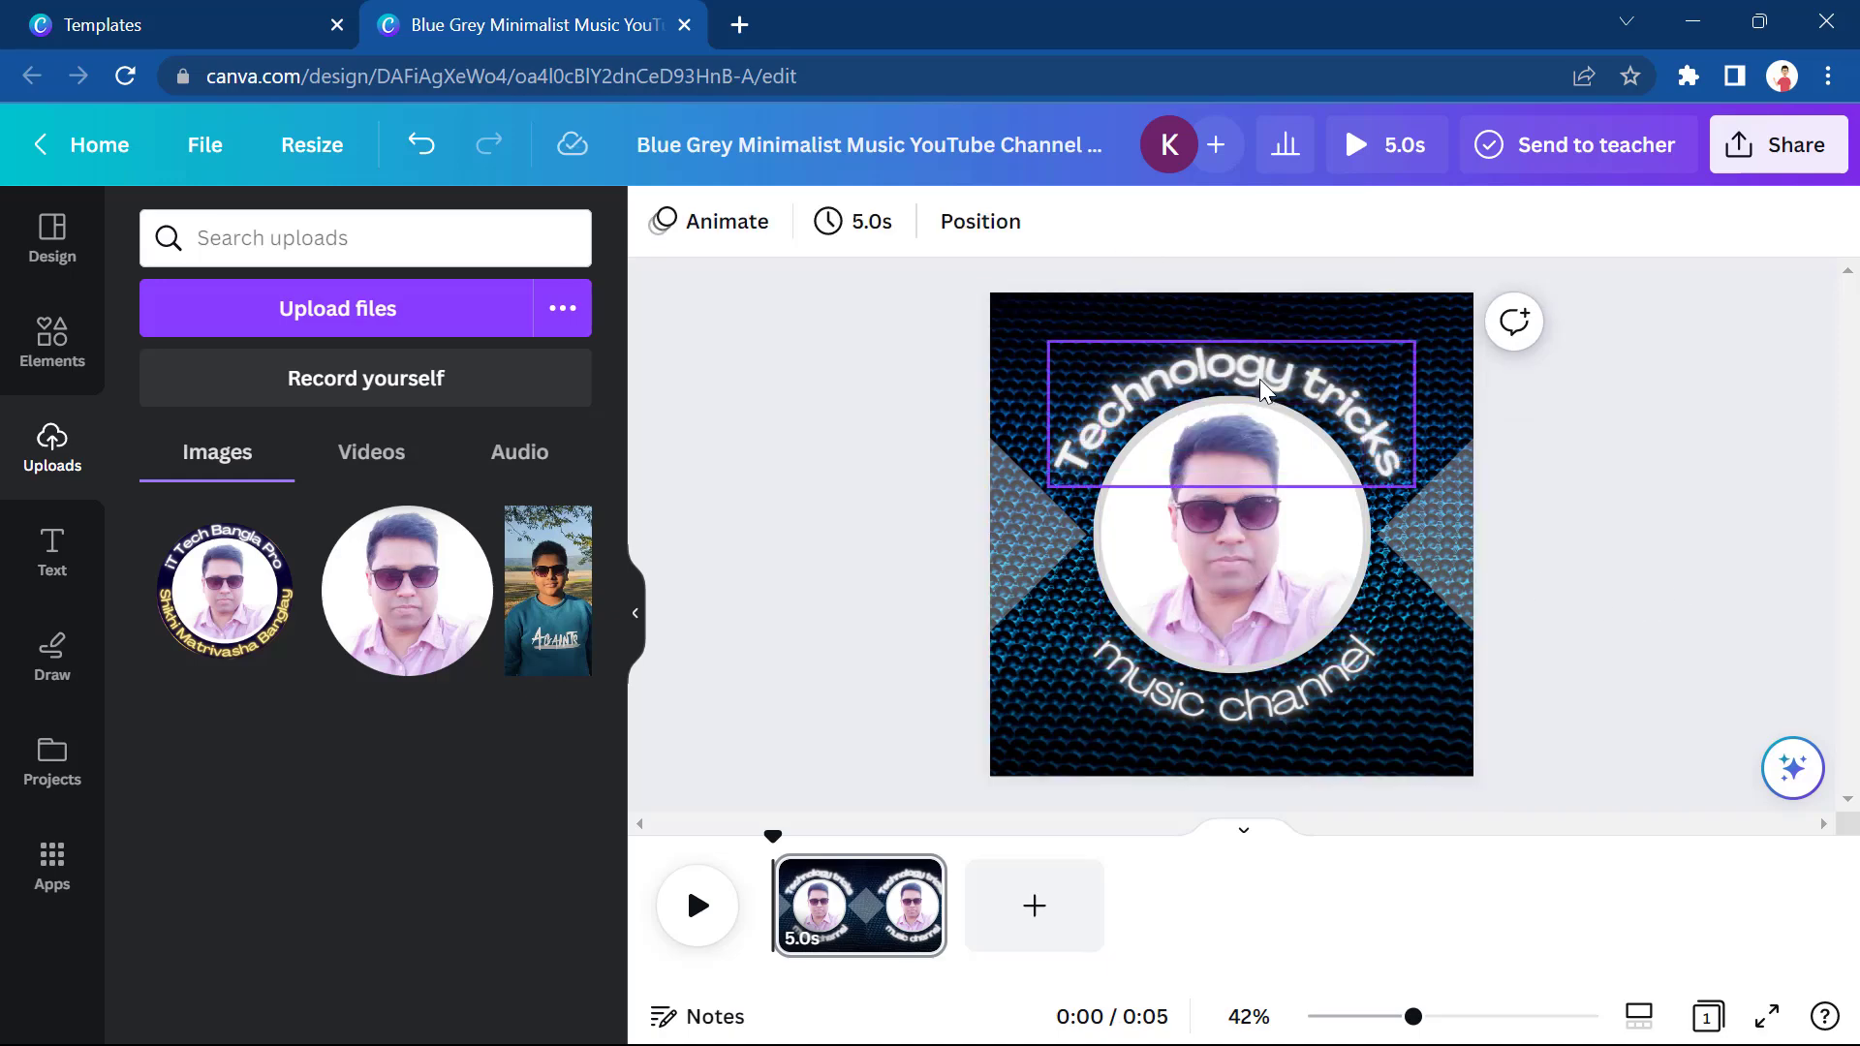
pyautogui.click(1382, 687)
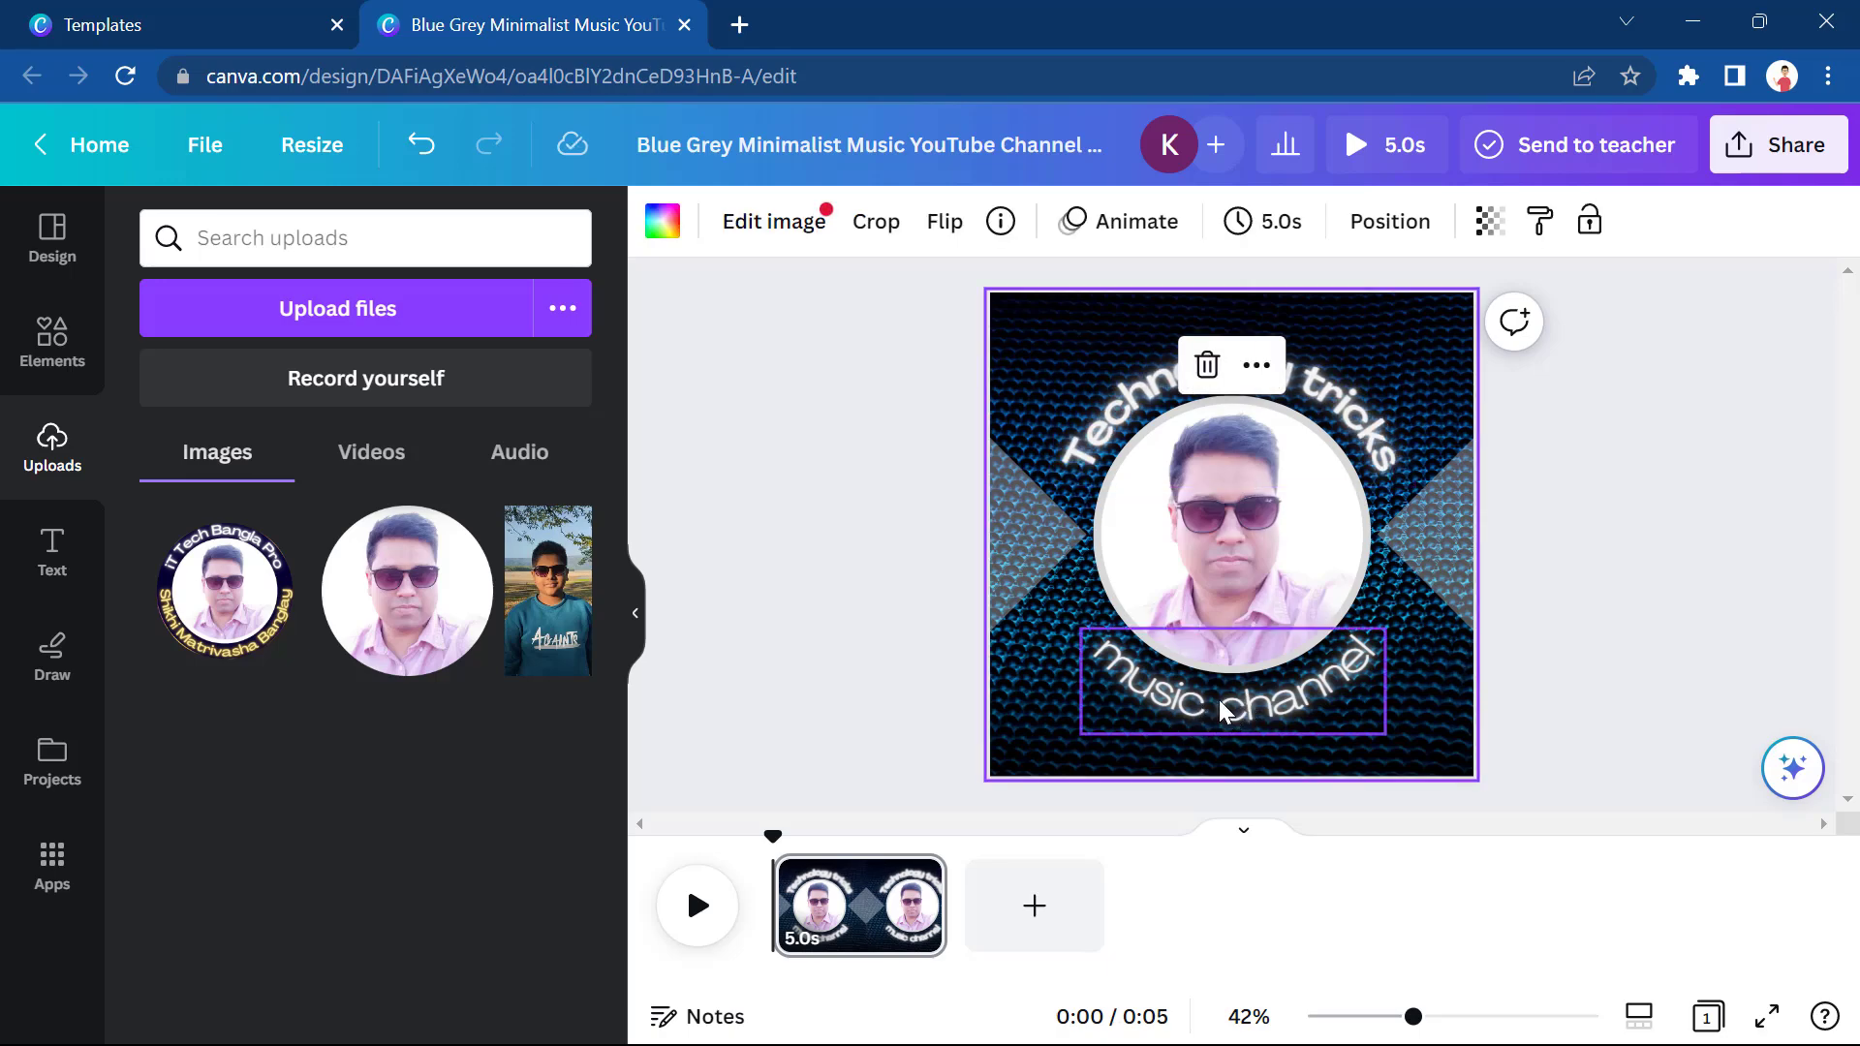
# Replace the lower curved text with "Shikhi Banglay" and make it bold.
pyautogui.doubleClick(1269, 717)
pyautogui.press('BackSpace')
pyautogui.write('Shikhi Matrivasha Banglay')
pyautogui.hotkey('ctrl', 'a')
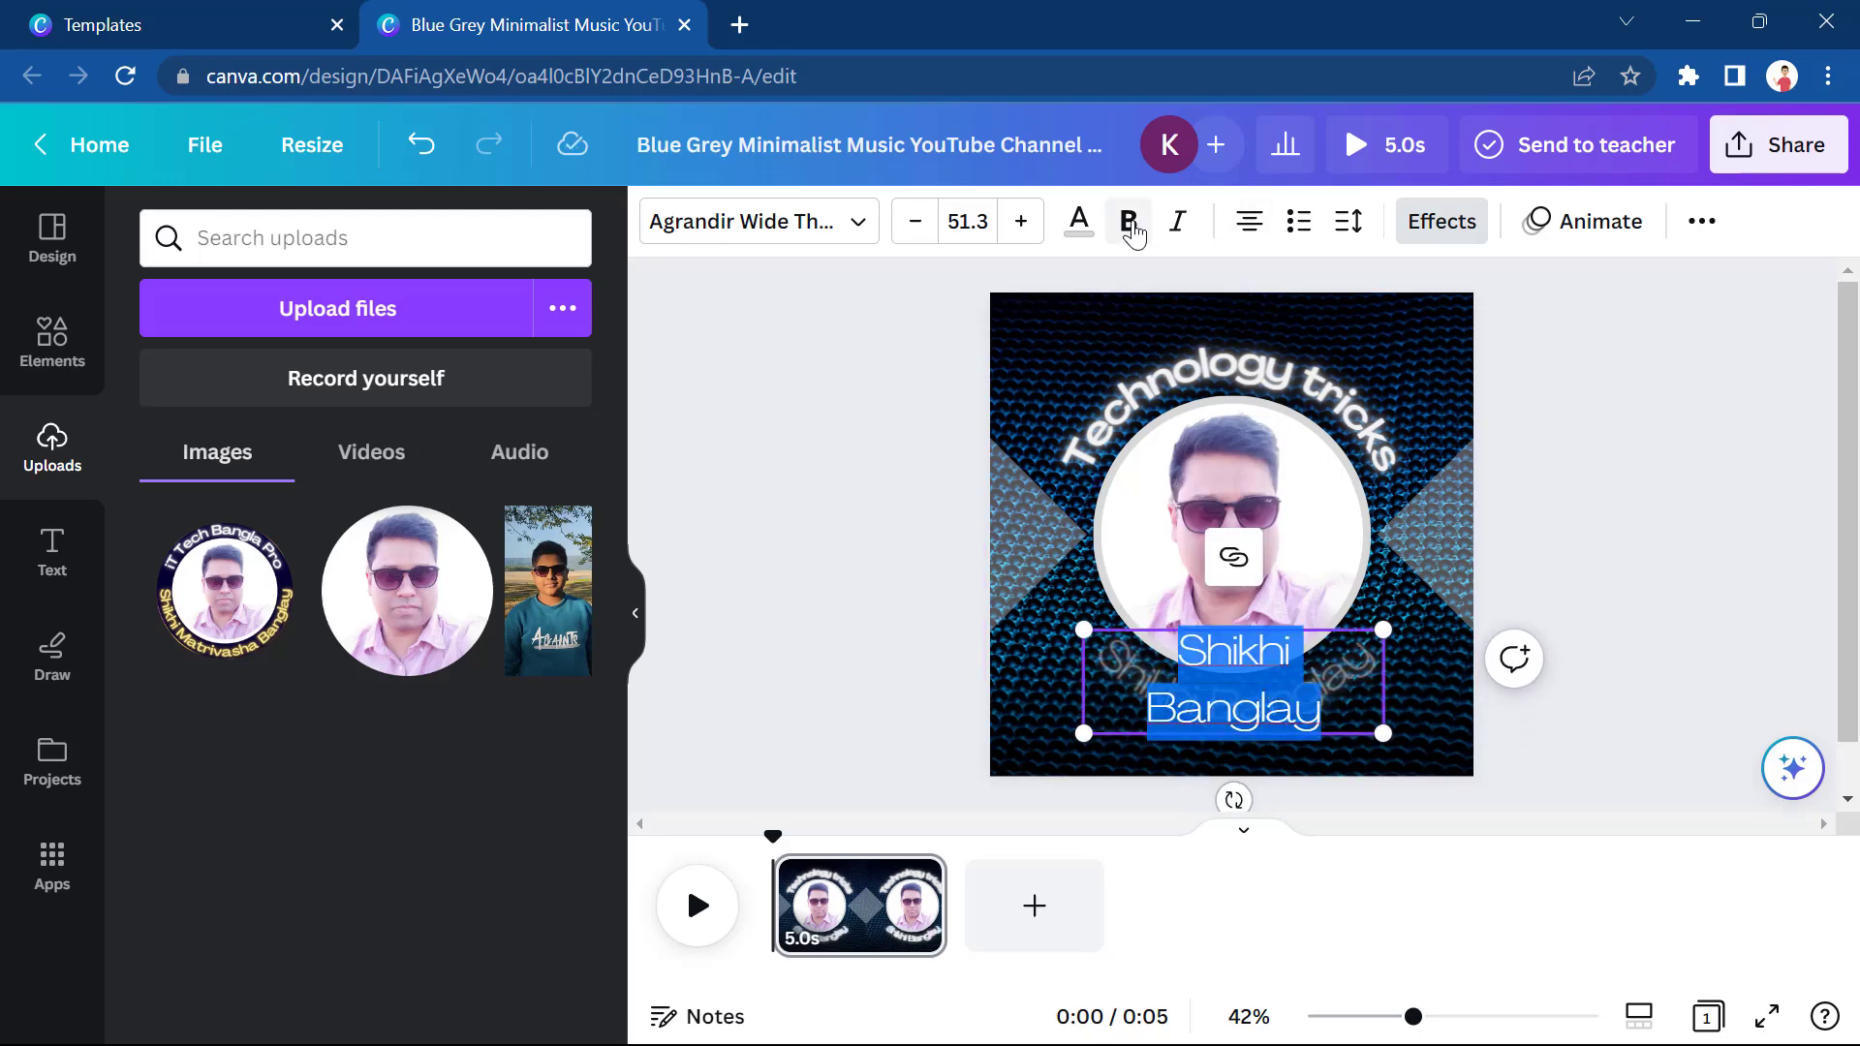
pyautogui.click(1128, 221)
pyautogui.click(1572, 539)
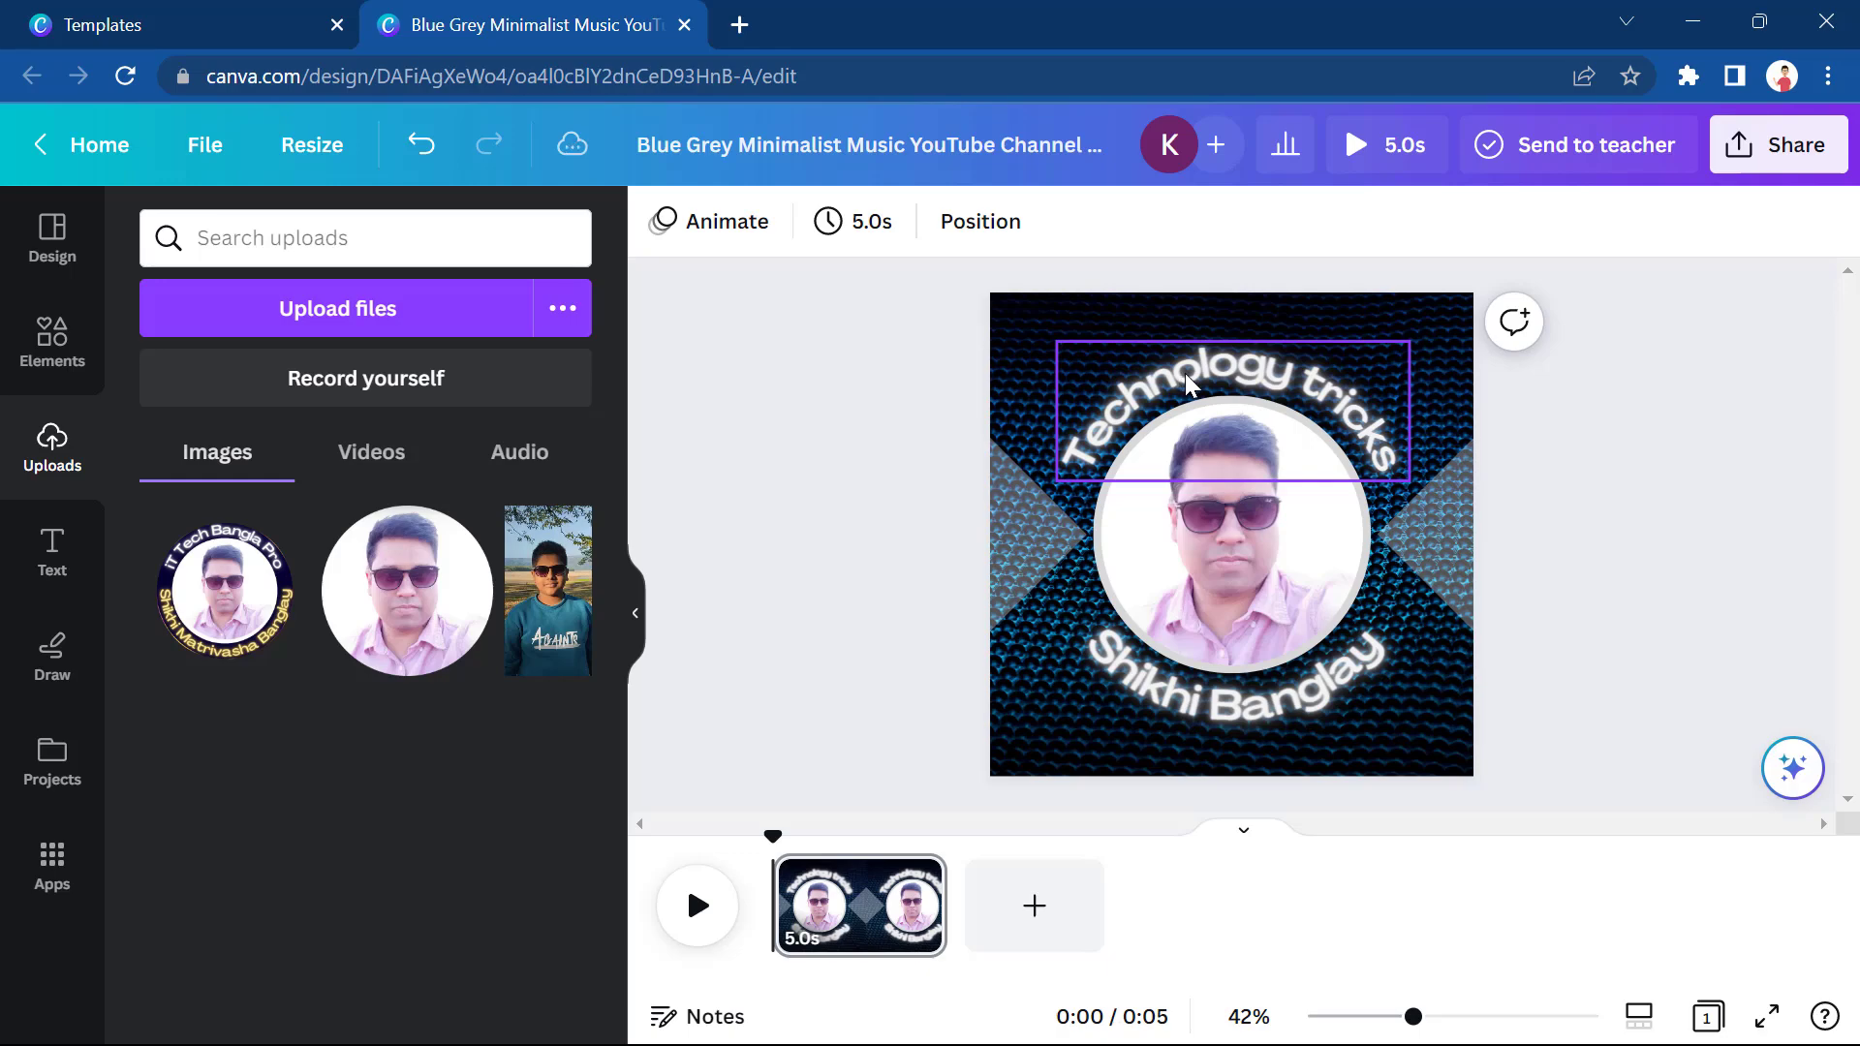
# Change the color of the "Technology tricks" text to red from the default solid colors.
pyautogui.doubleClick(1307, 397)
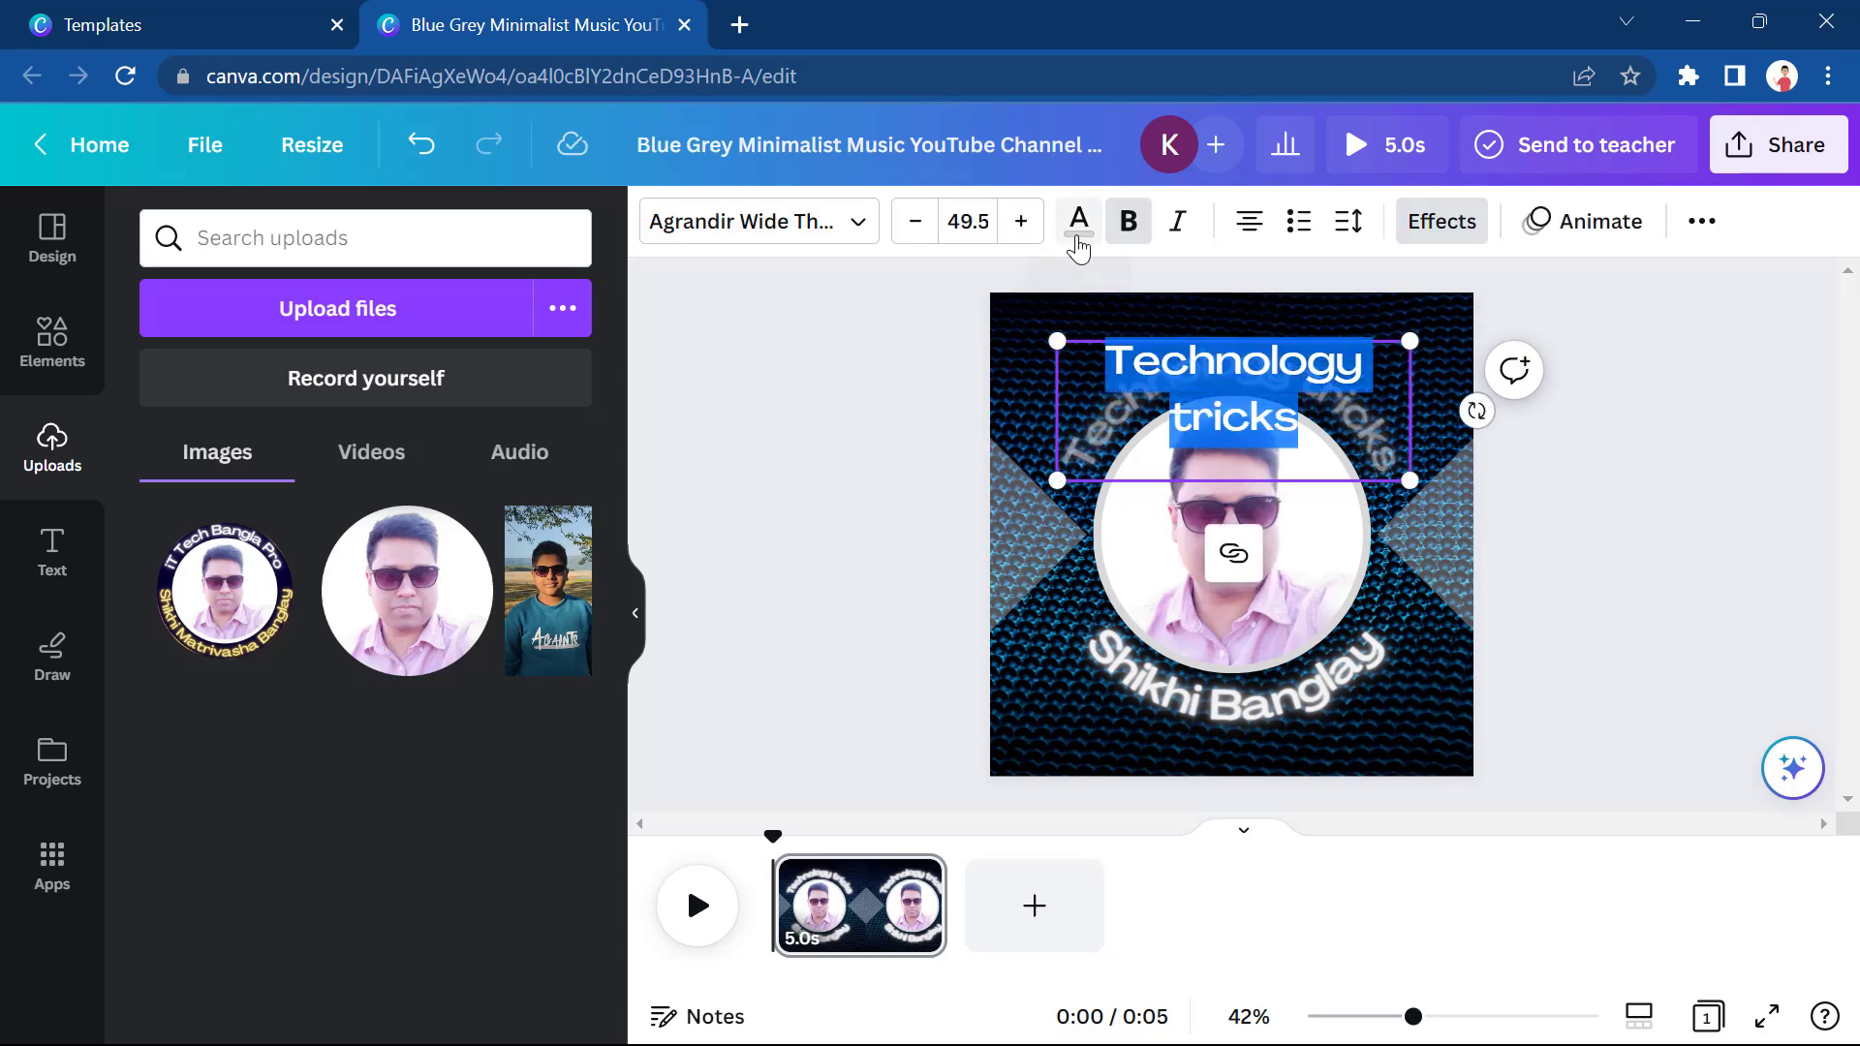
pyautogui.click(1077, 239)
pyautogui.scroll(-3, 426, 759)
pyautogui.click(170, 742)
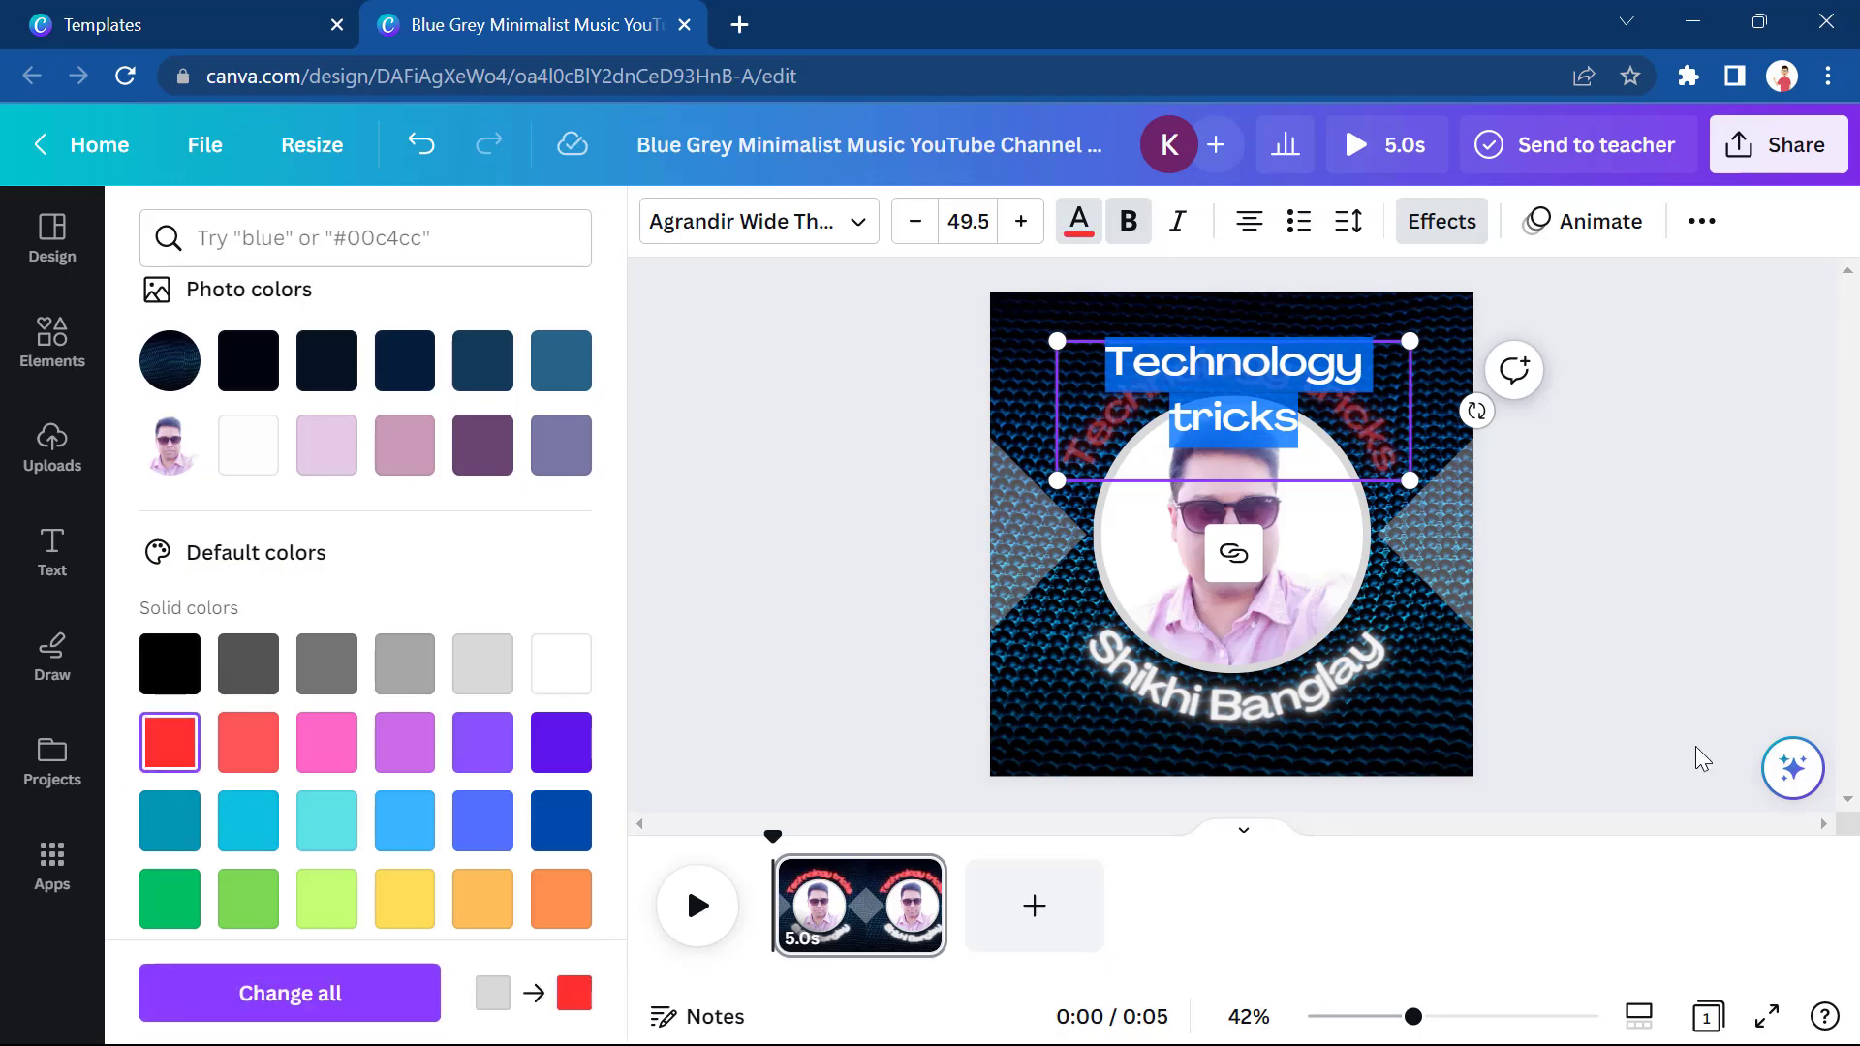
pyautogui.click(1709, 659)
# Scale down the lower curved text slightly and replace the patterned background with dark navy #051222.
pyautogui.click(1356, 620)
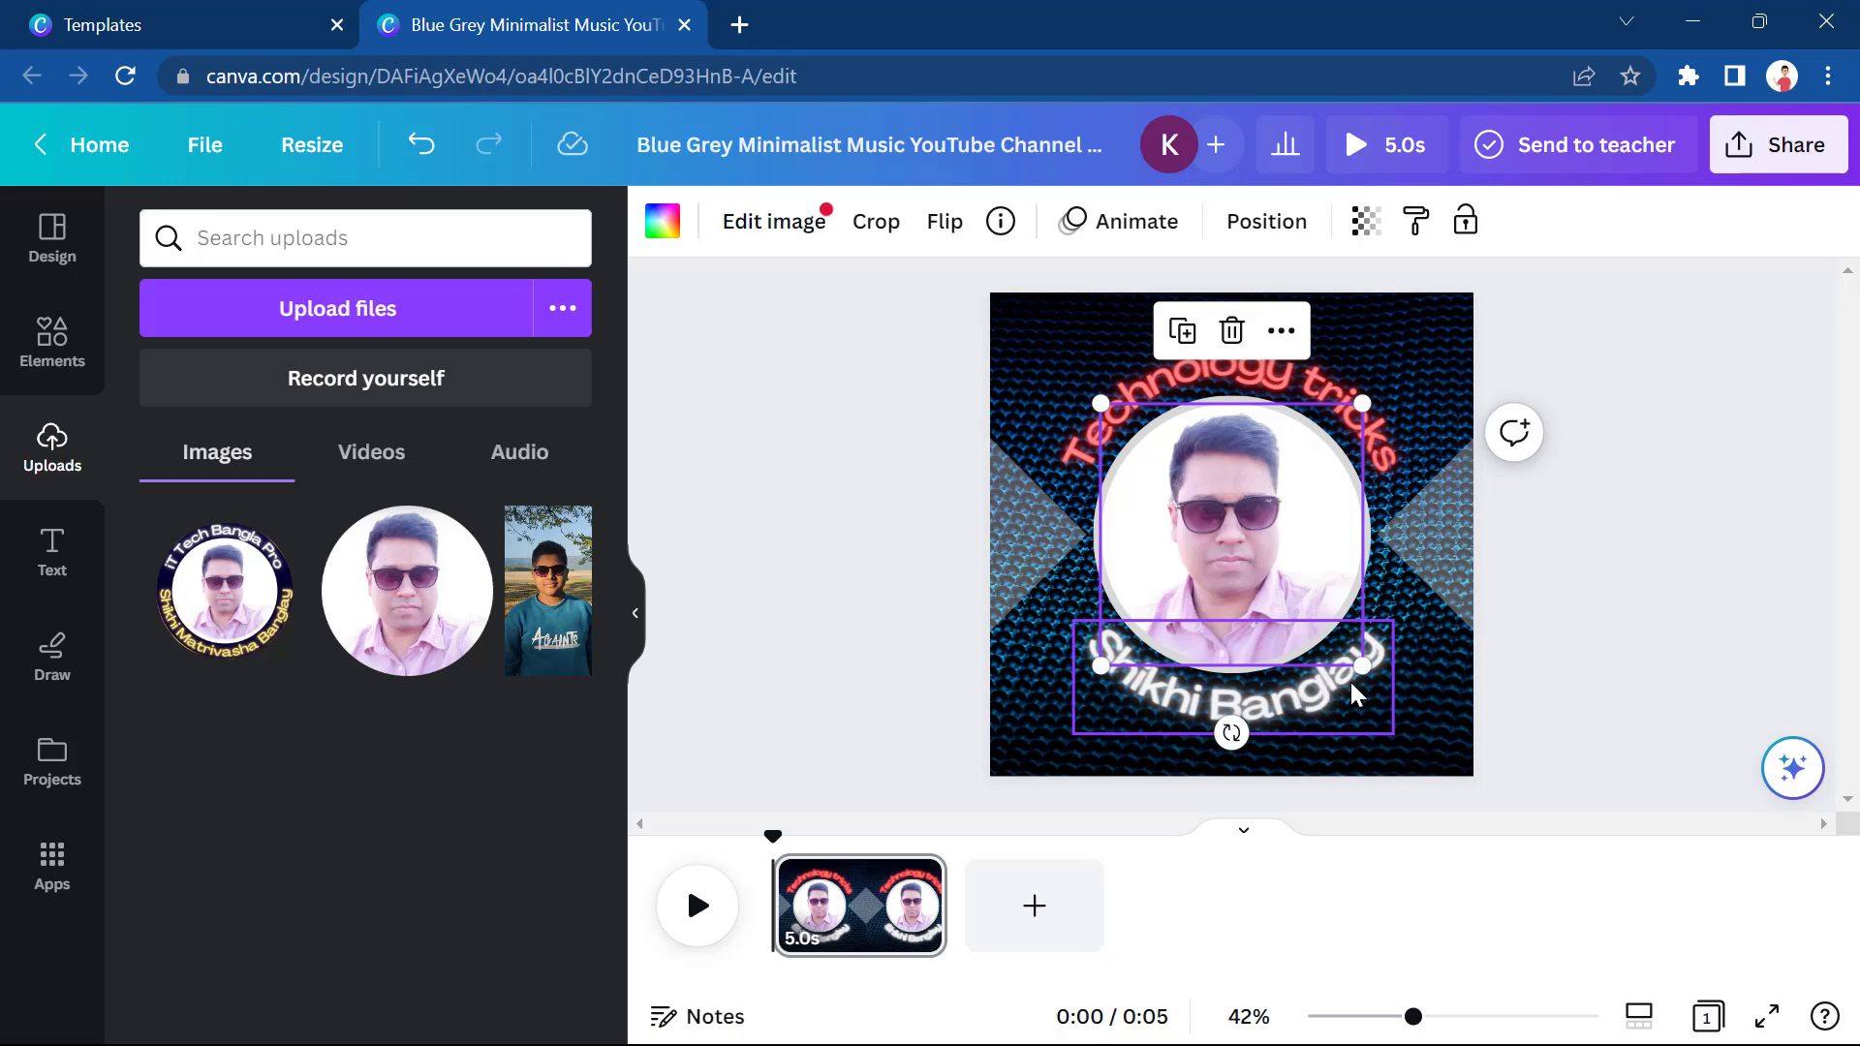
pyautogui.click(1371, 696)
pyautogui.click(1041, 361)
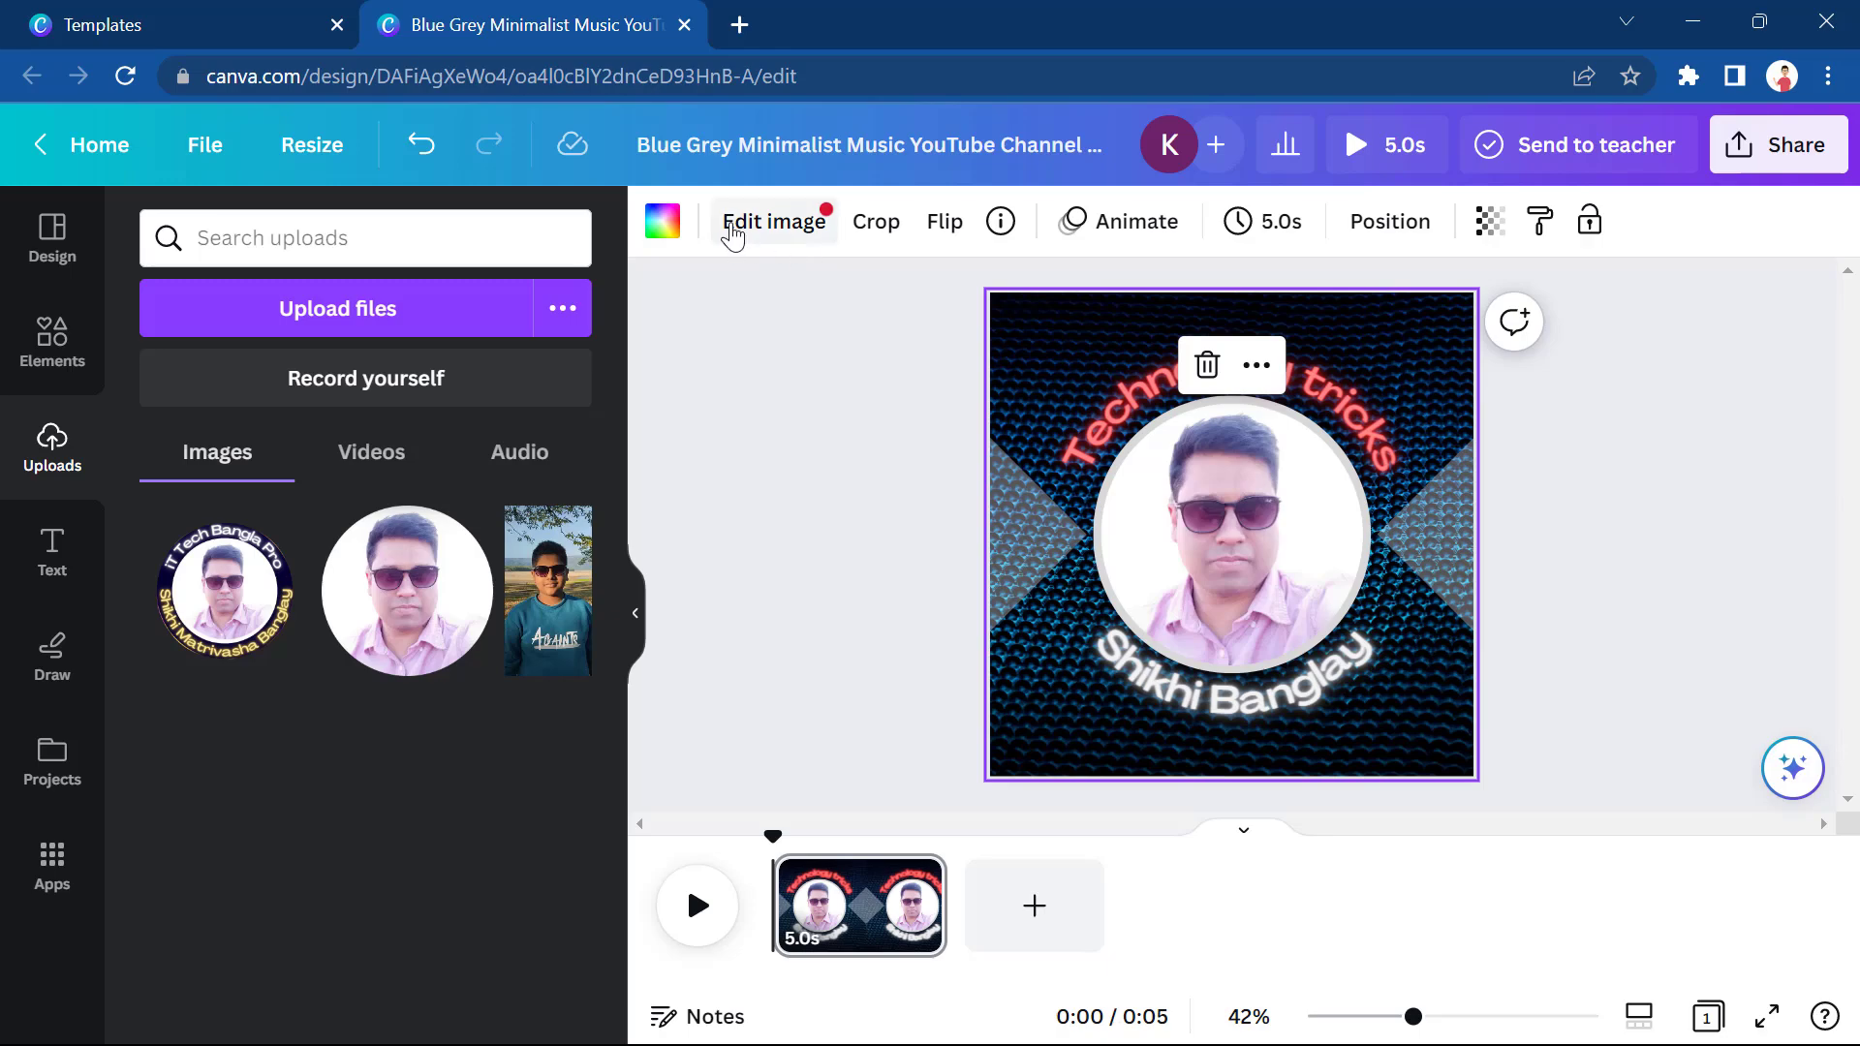
pyautogui.click(667, 227)
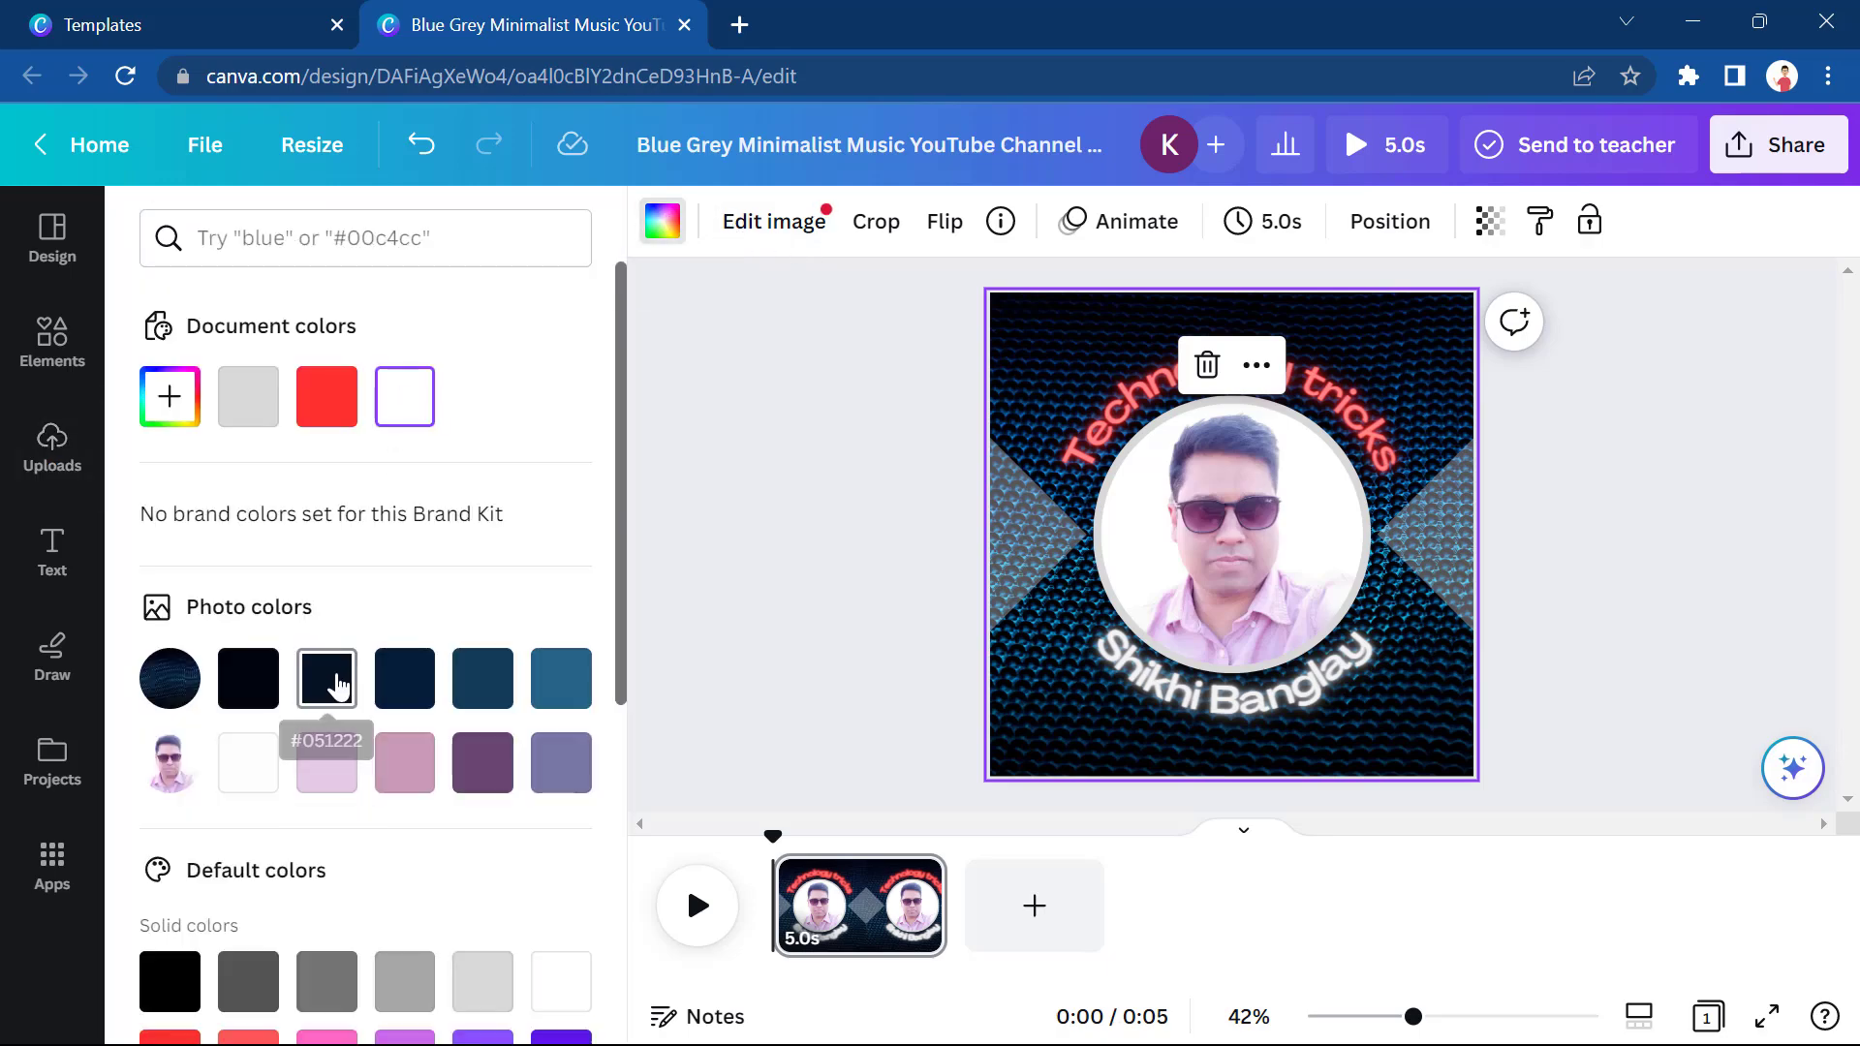
pyautogui.click(338, 686)
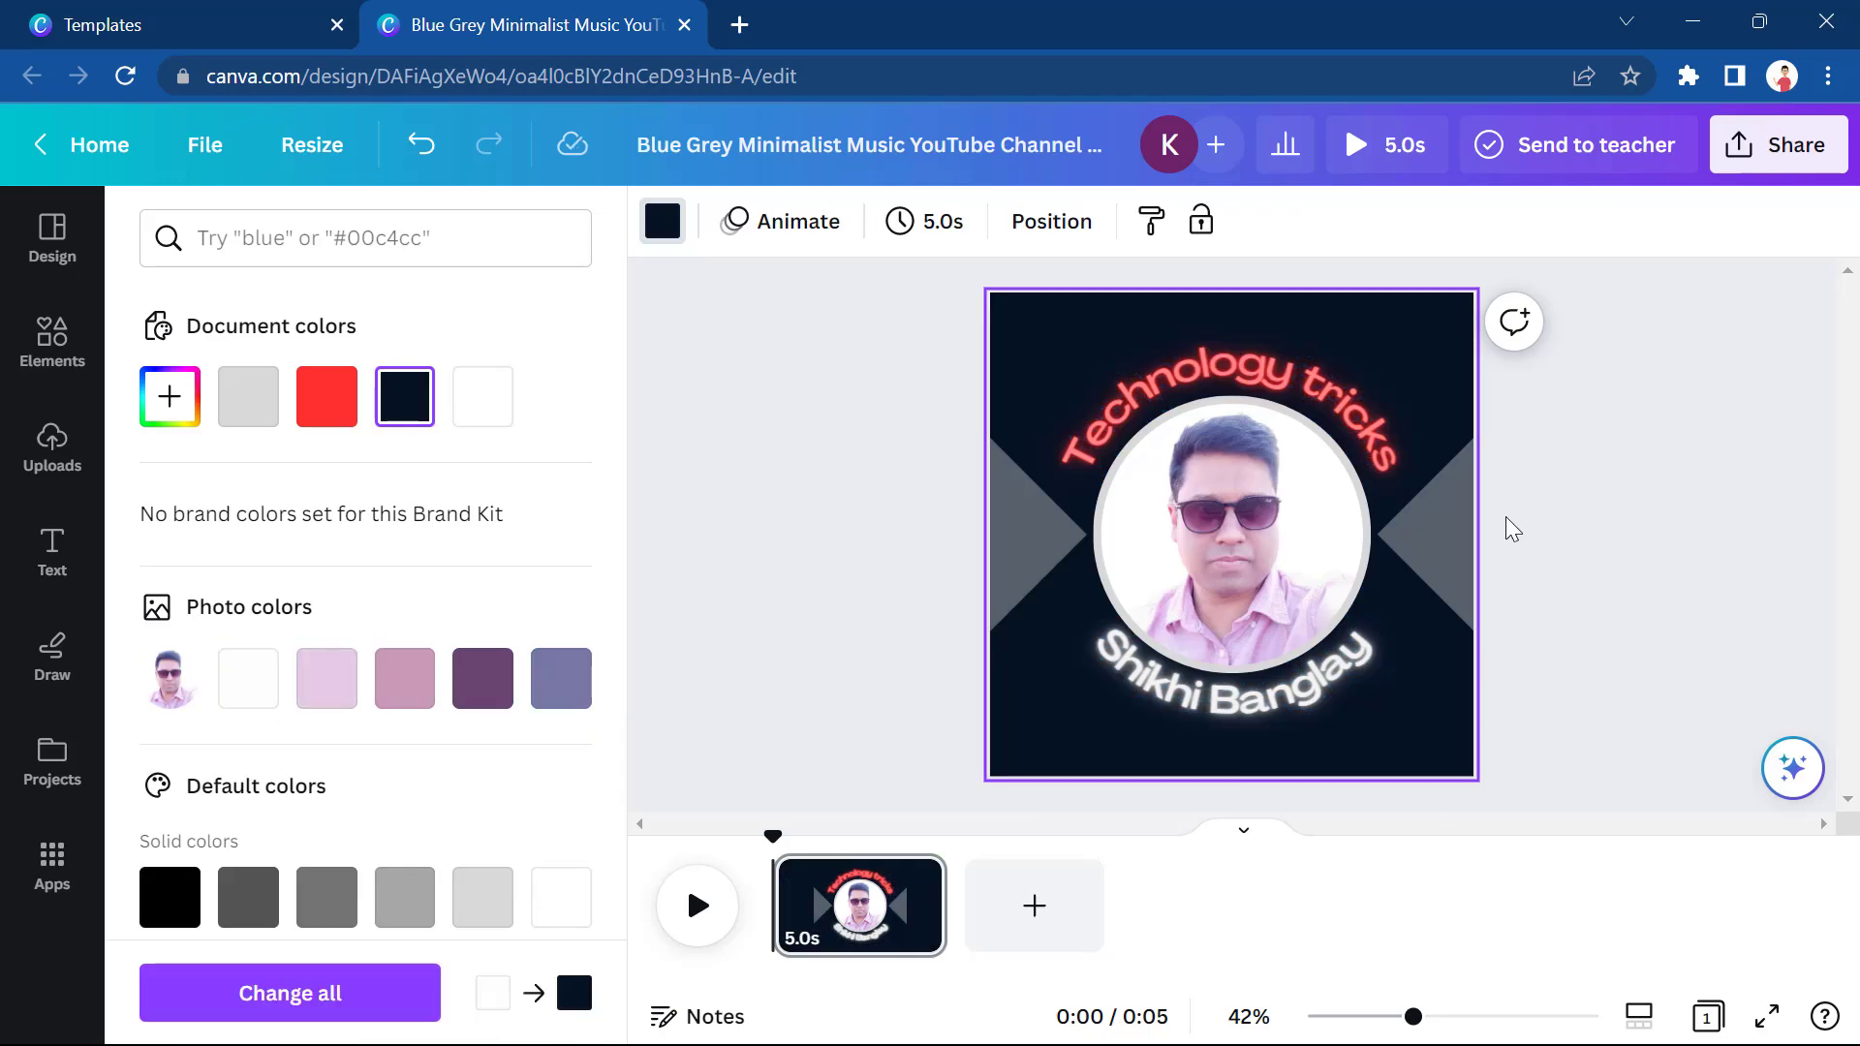
pyautogui.click(1627, 720)
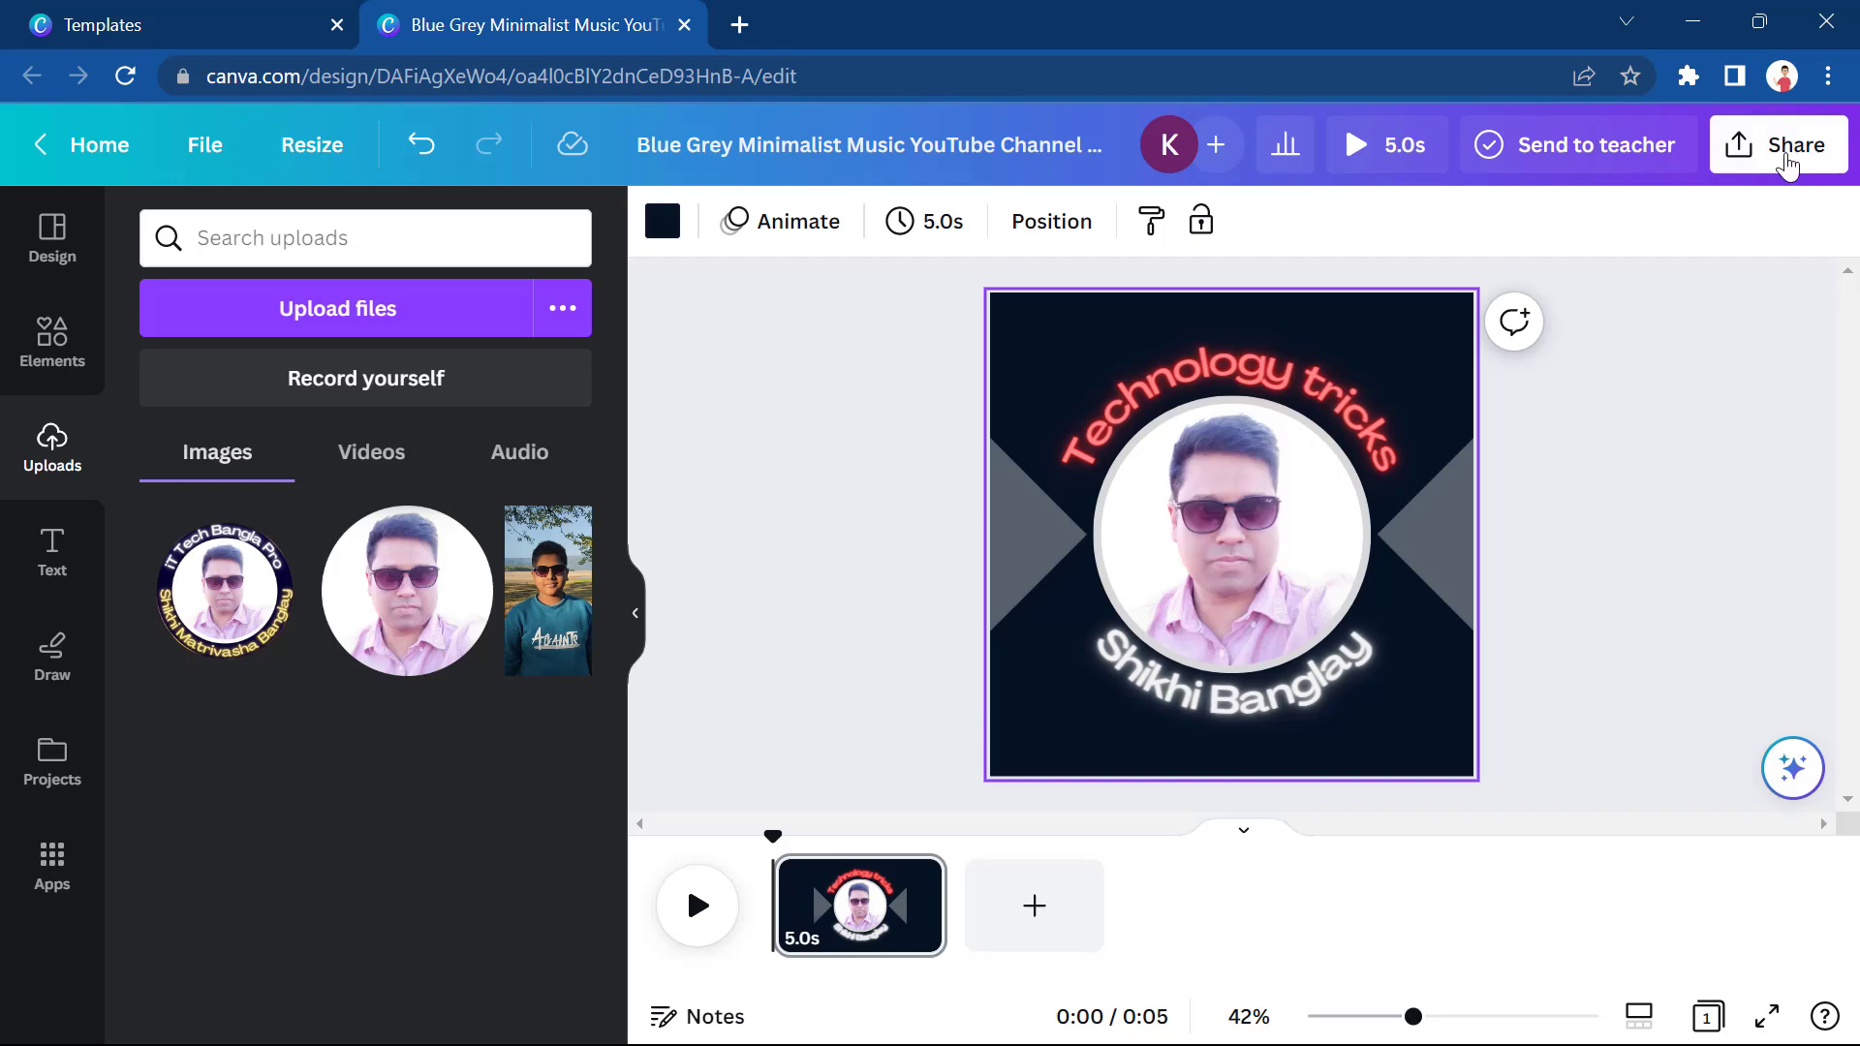
# Download the logo design as a JPG at size 1 and quality 80.
pyautogui.click(1790, 167)
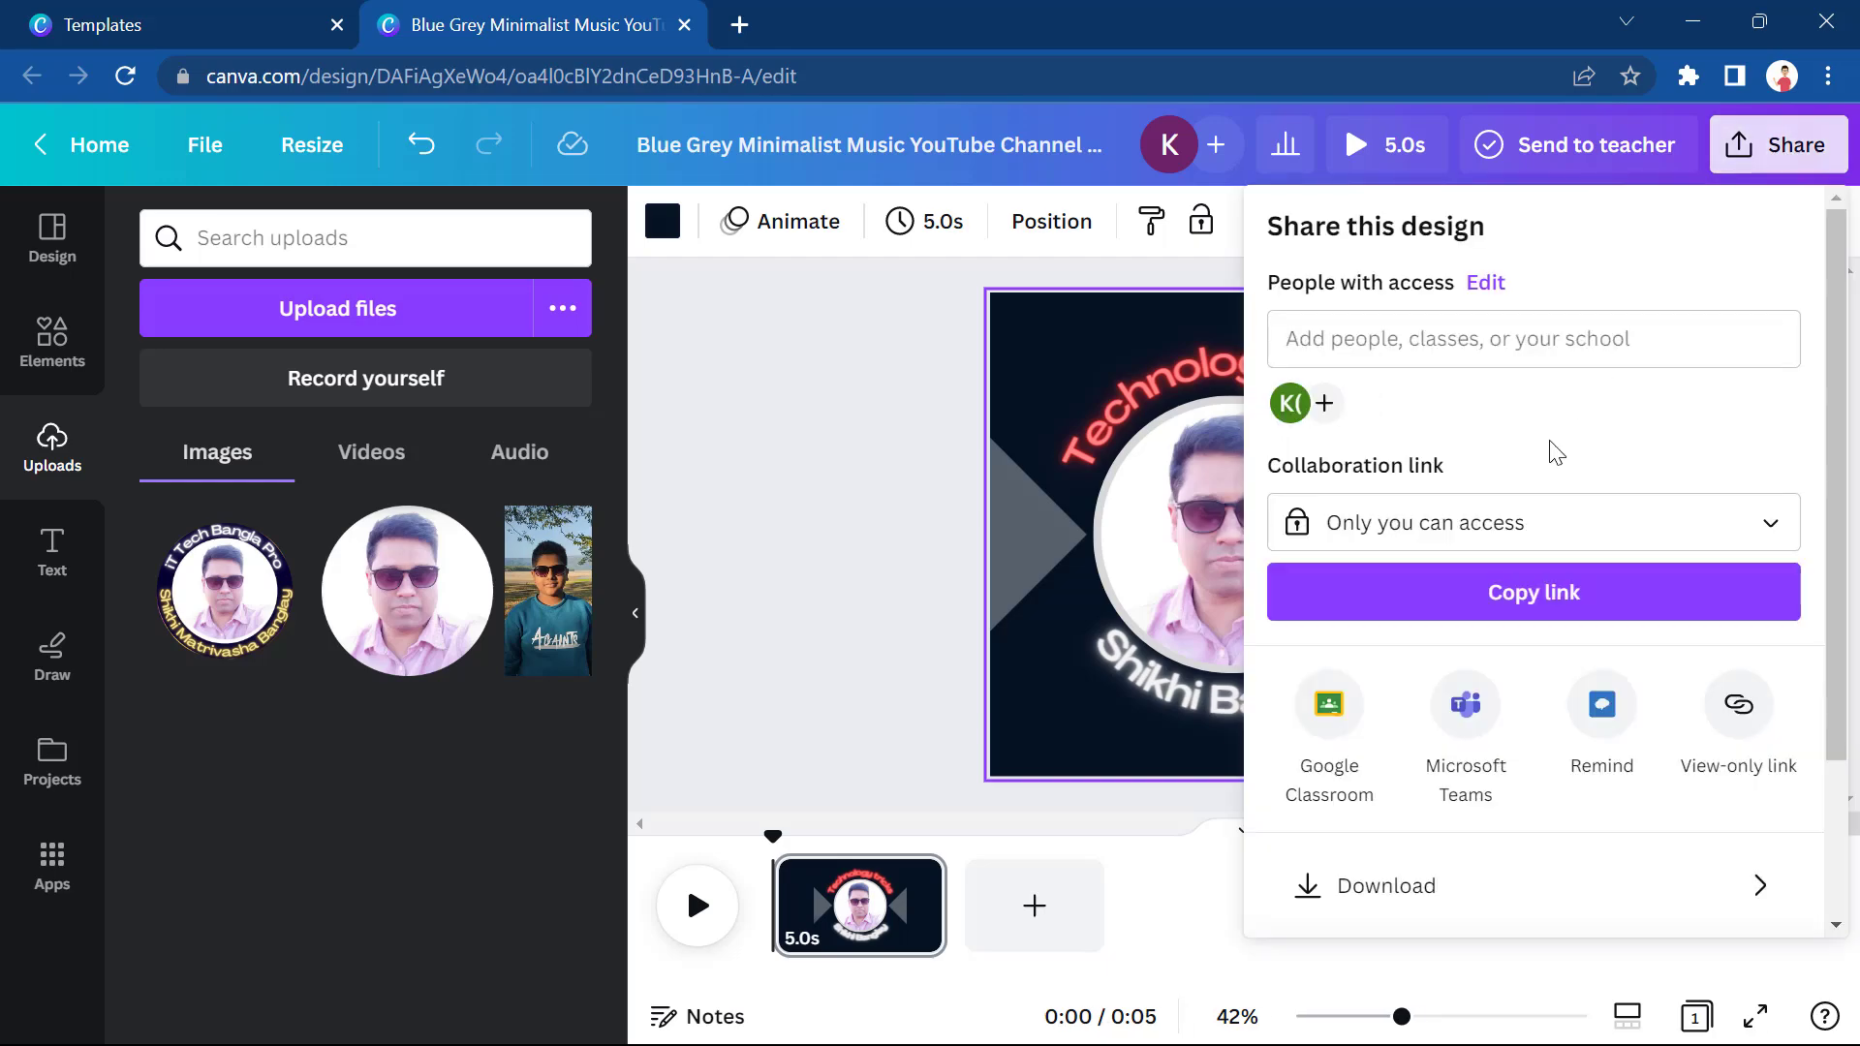
pyautogui.scroll(-2, 1524, 498)
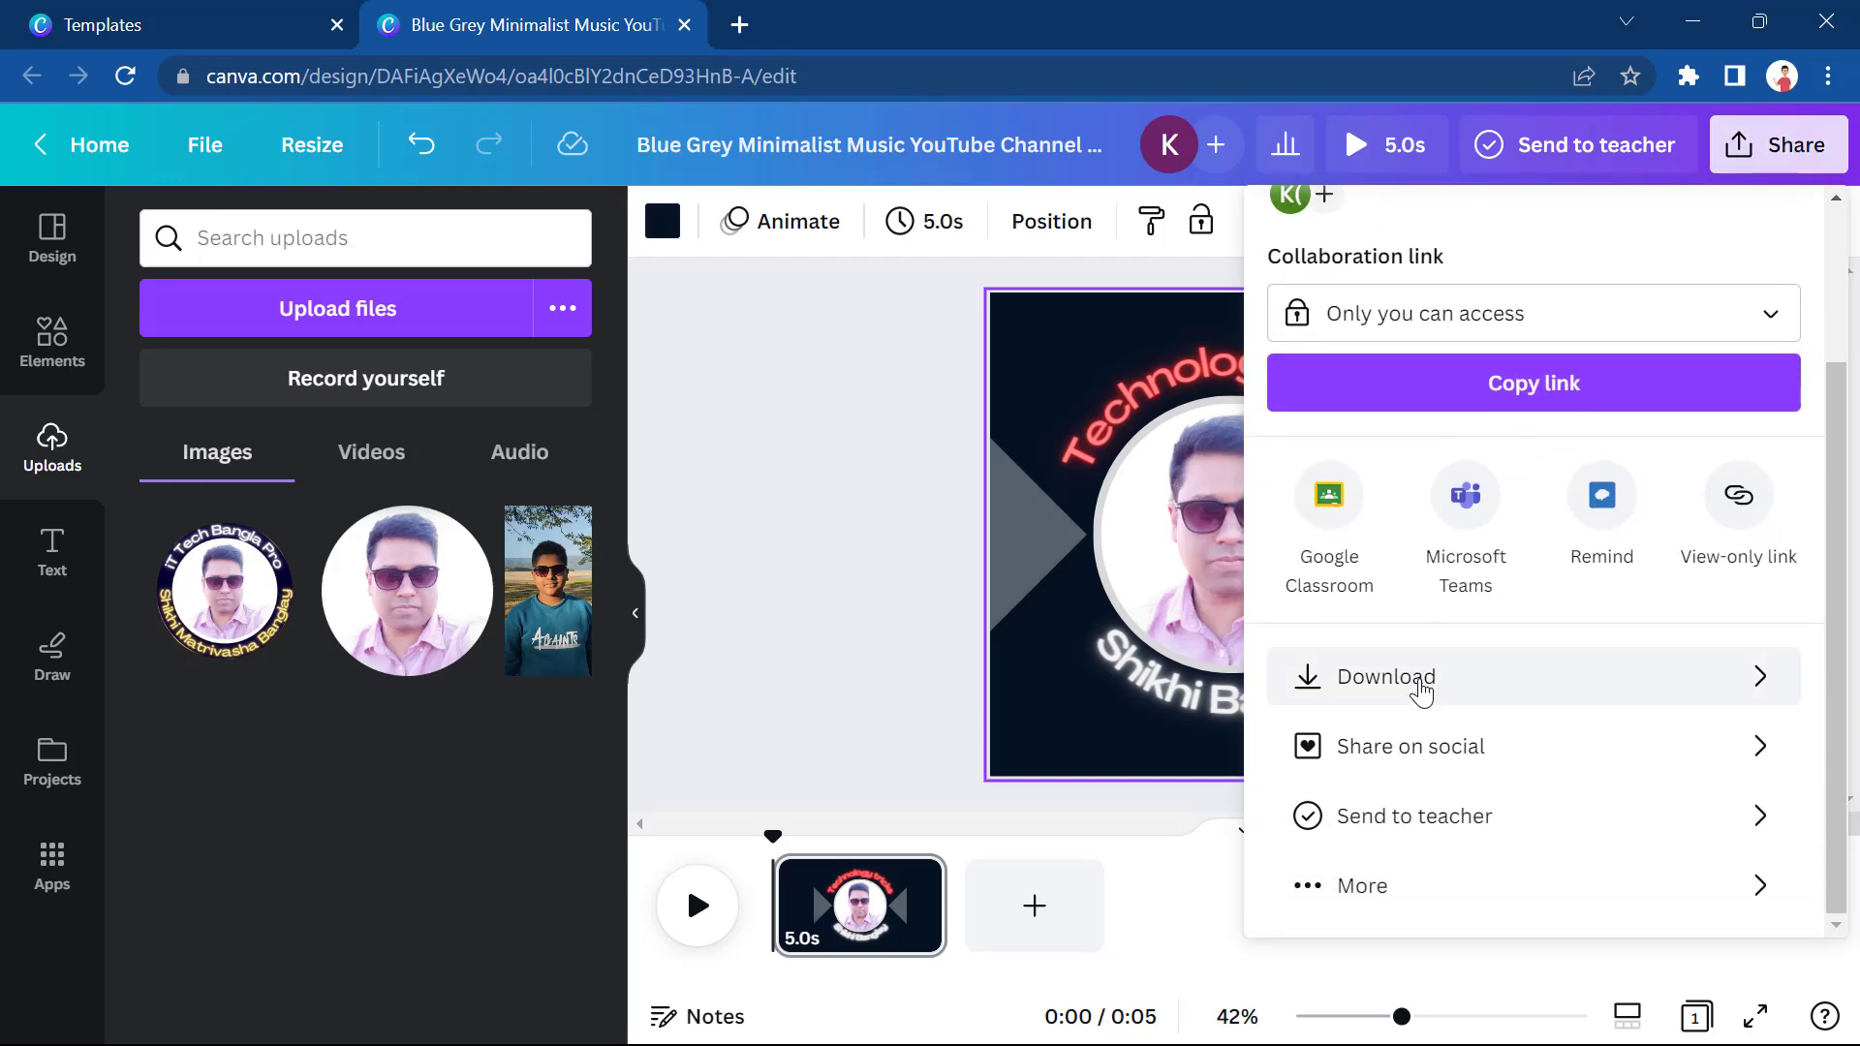
pyautogui.click(1419, 680)
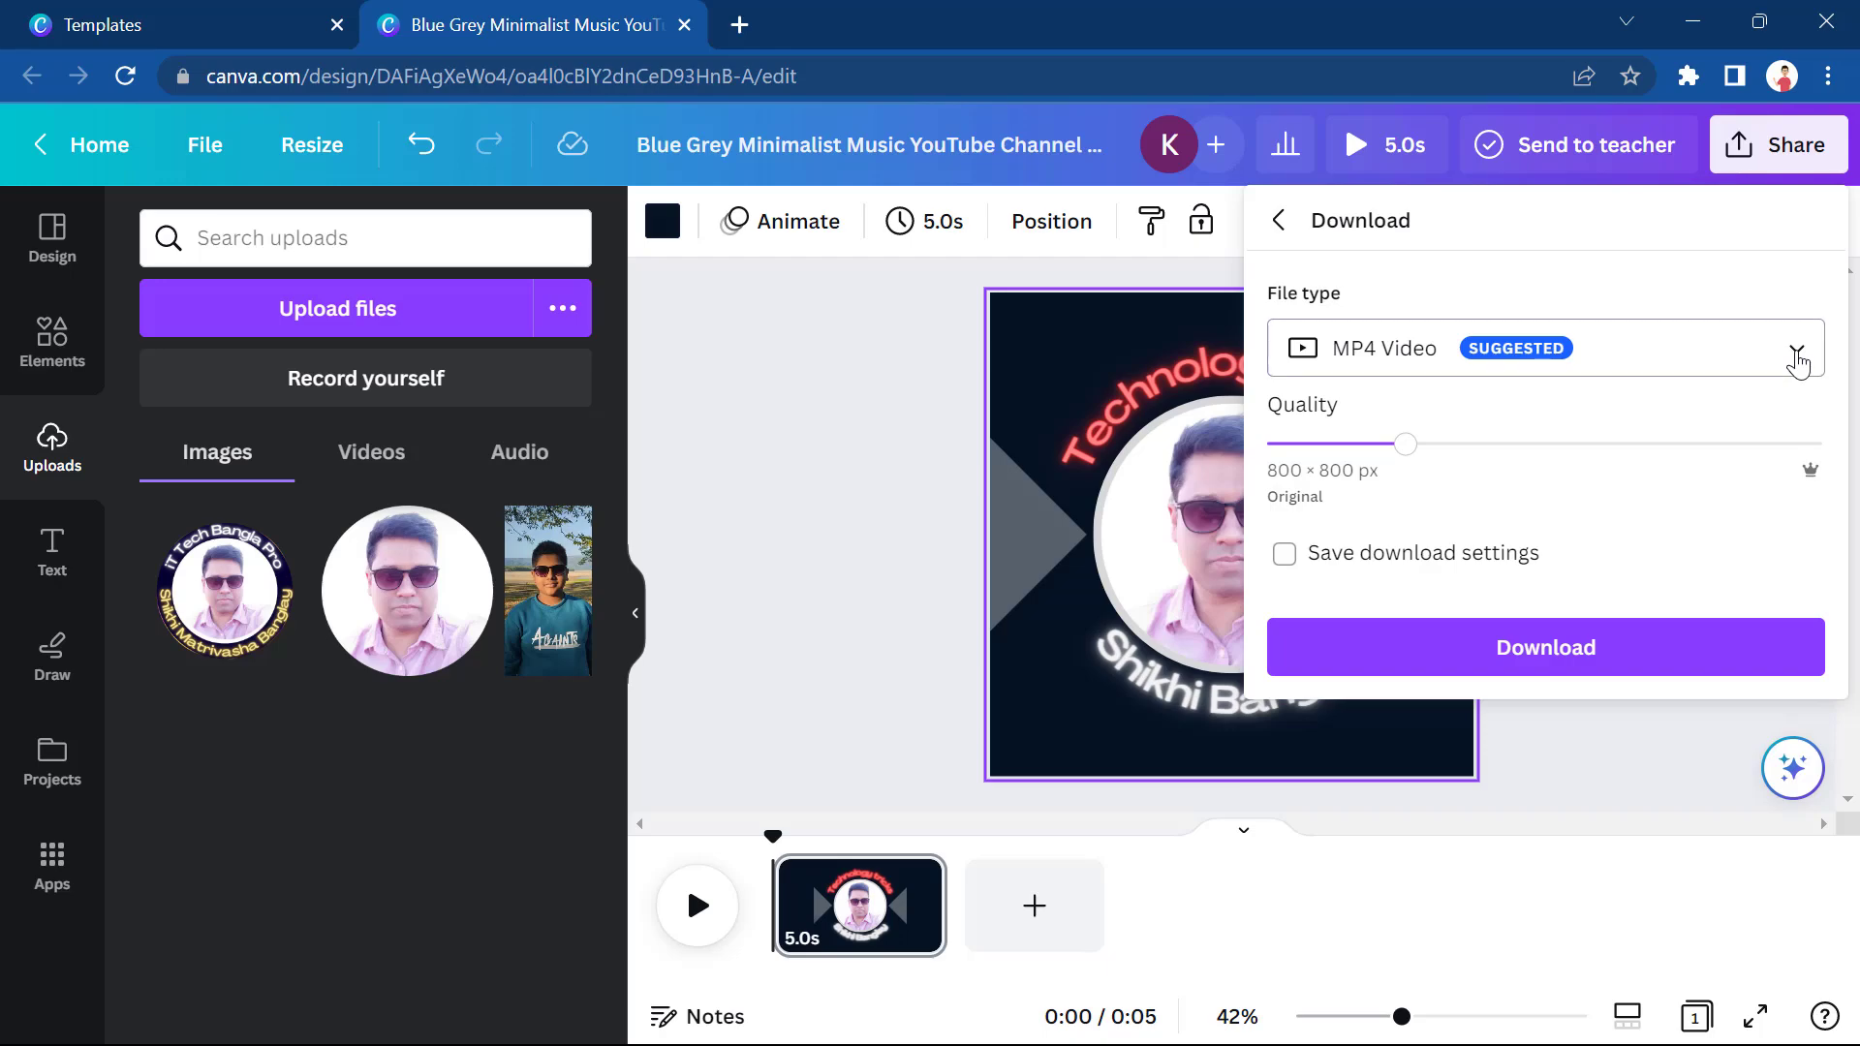
pyautogui.click(1797, 351)
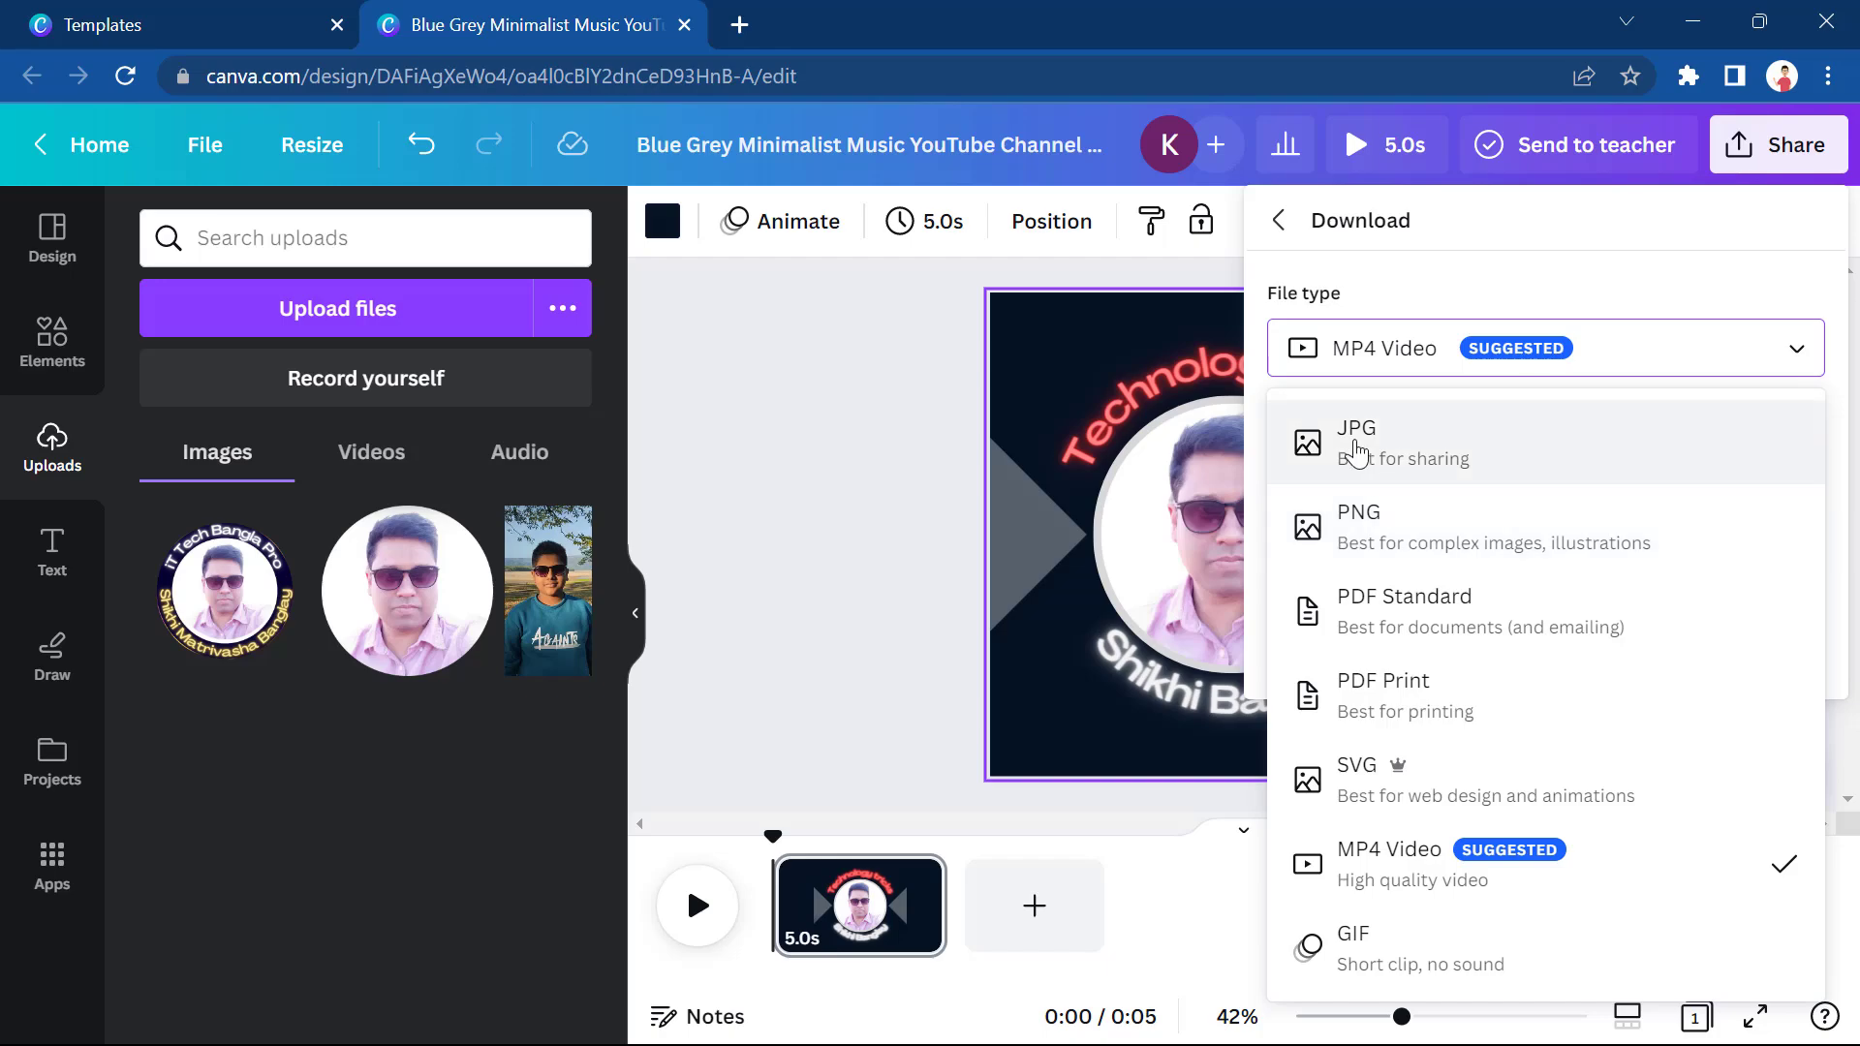
pyautogui.click(1356, 447)
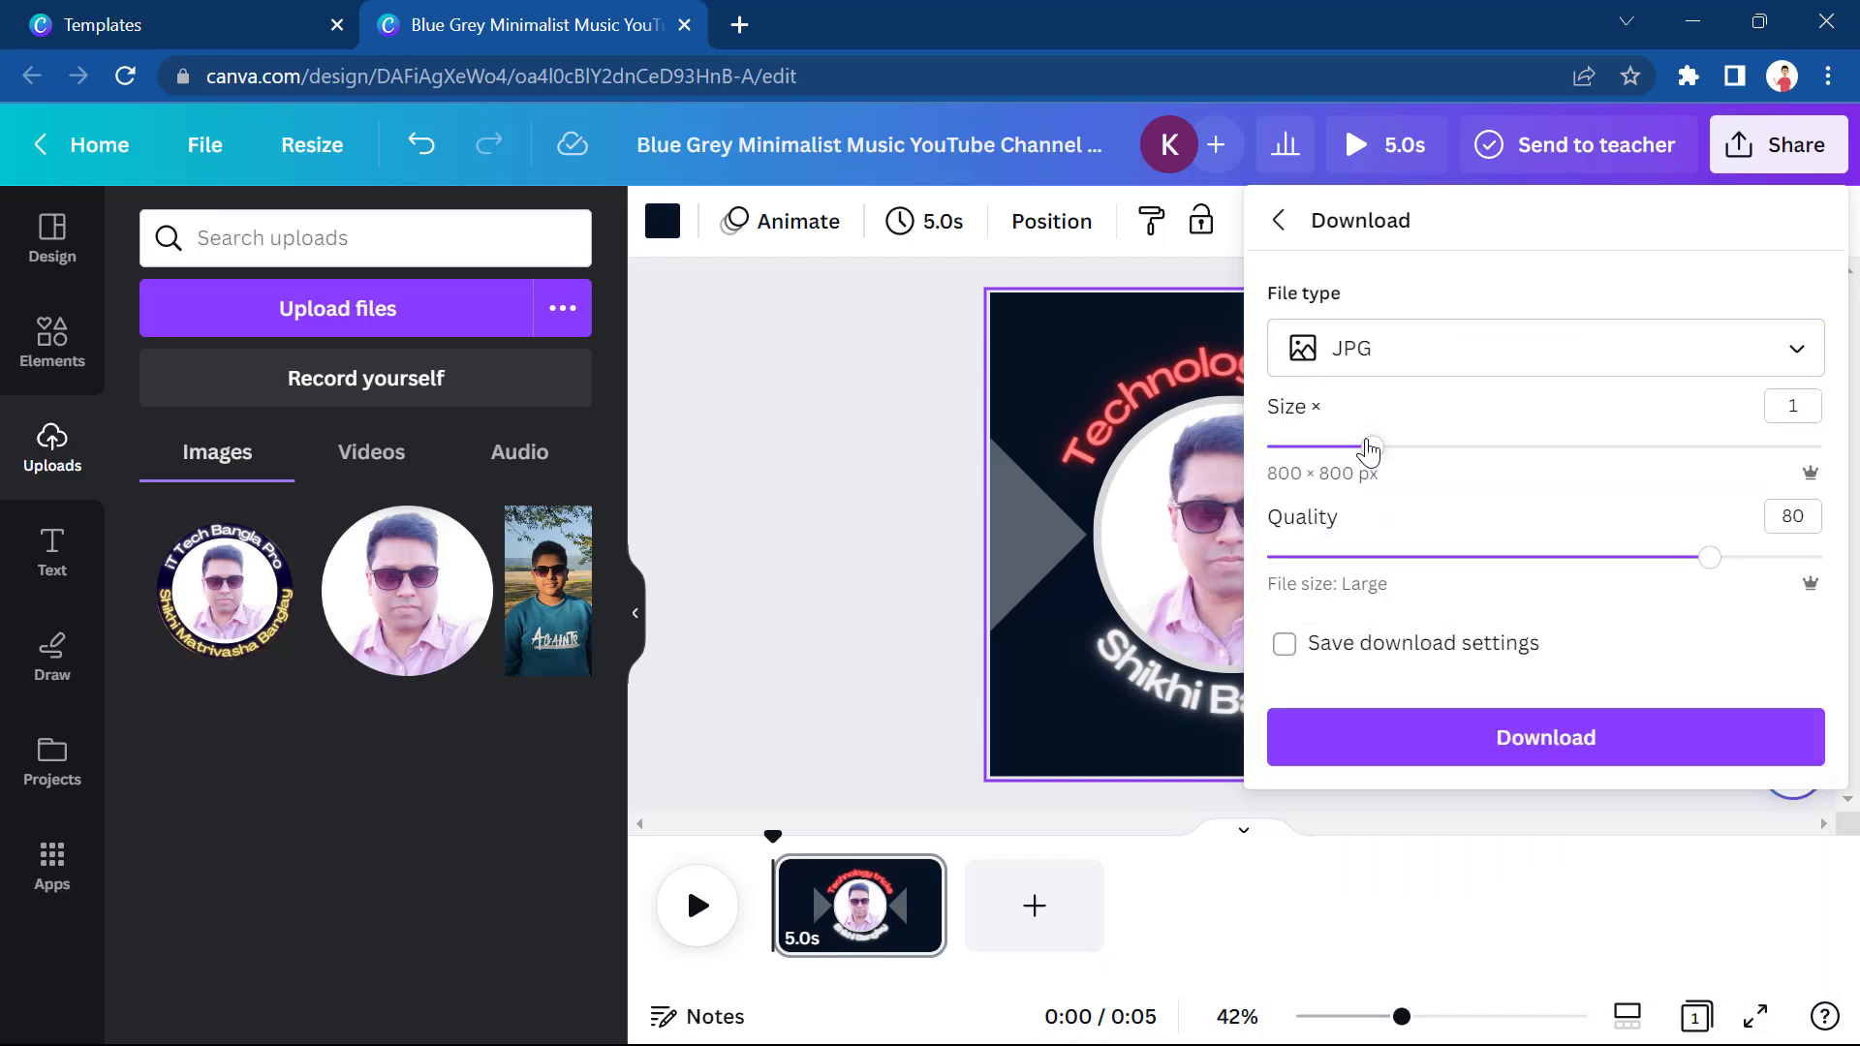
pyautogui.click(1530, 760)
# Switch to the Downloads folder and open the downloaded Blue Grey Minimalist Music YouTube Channel Logo image.
pyautogui.click(1749, 934)
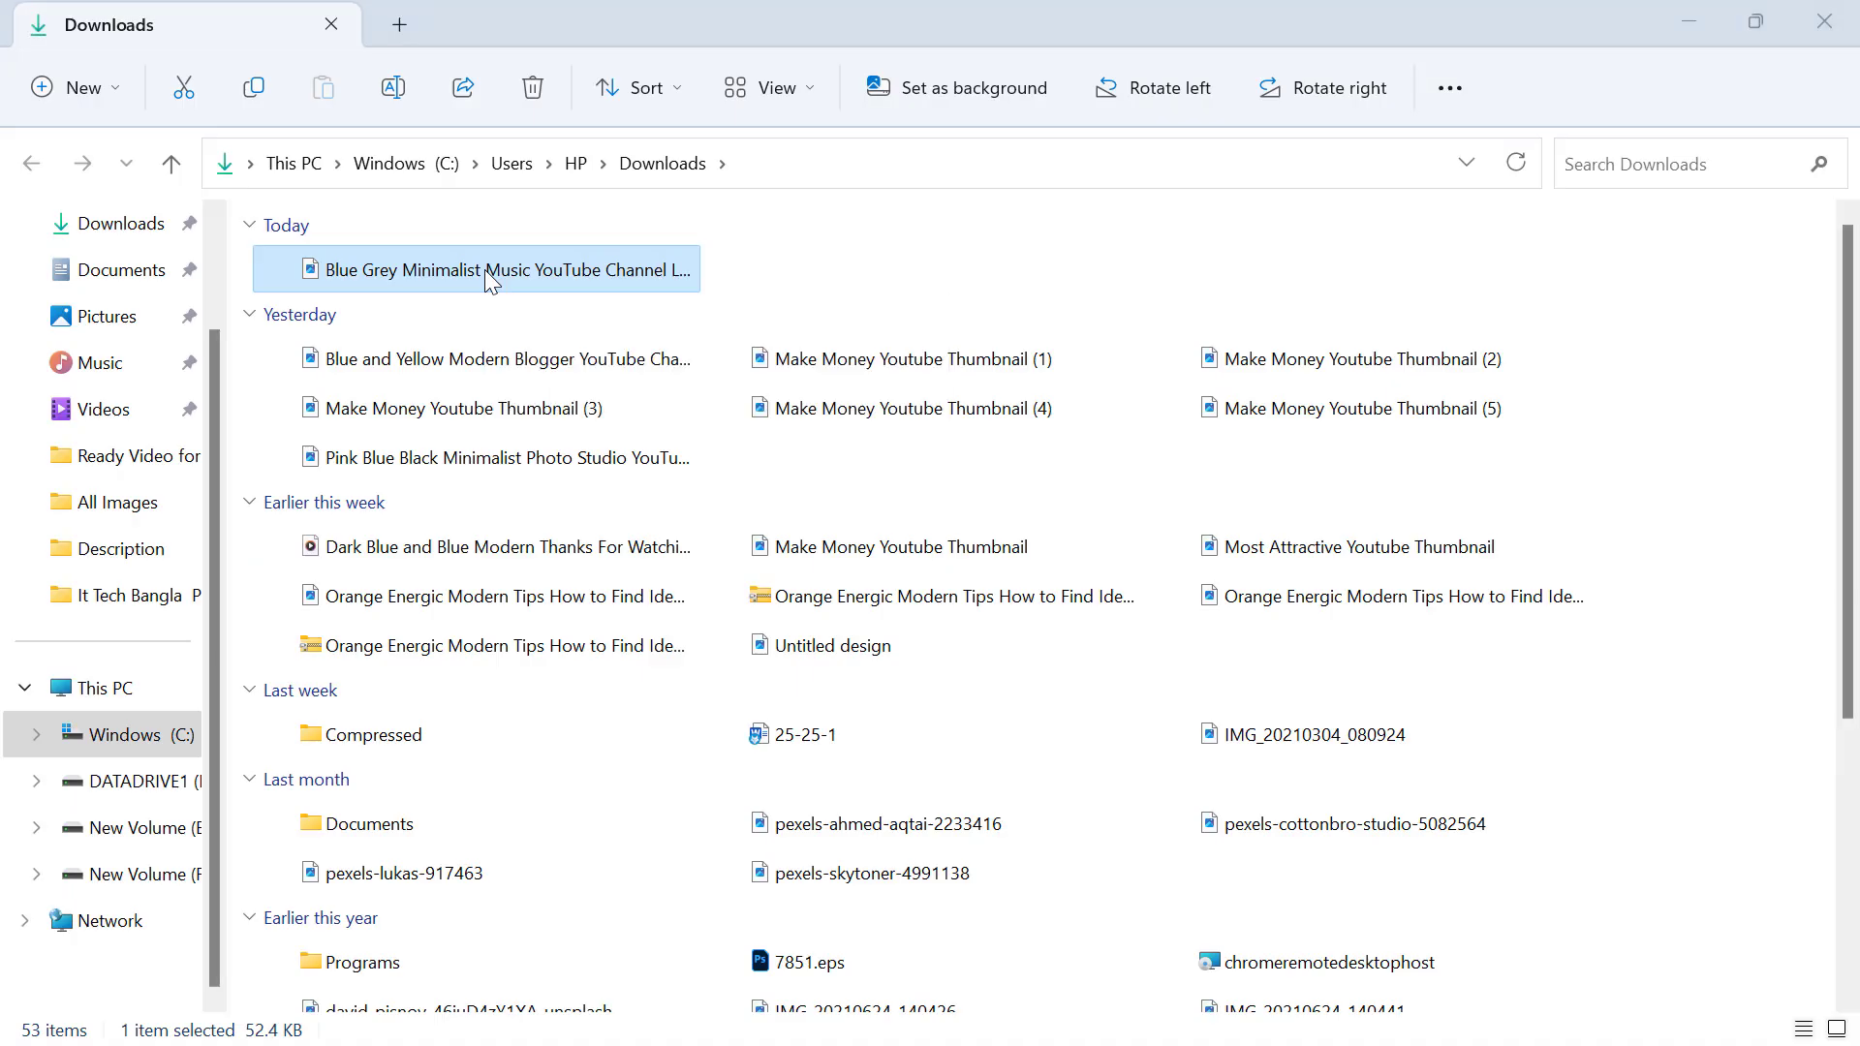
pyautogui.doubleClick(485, 269)
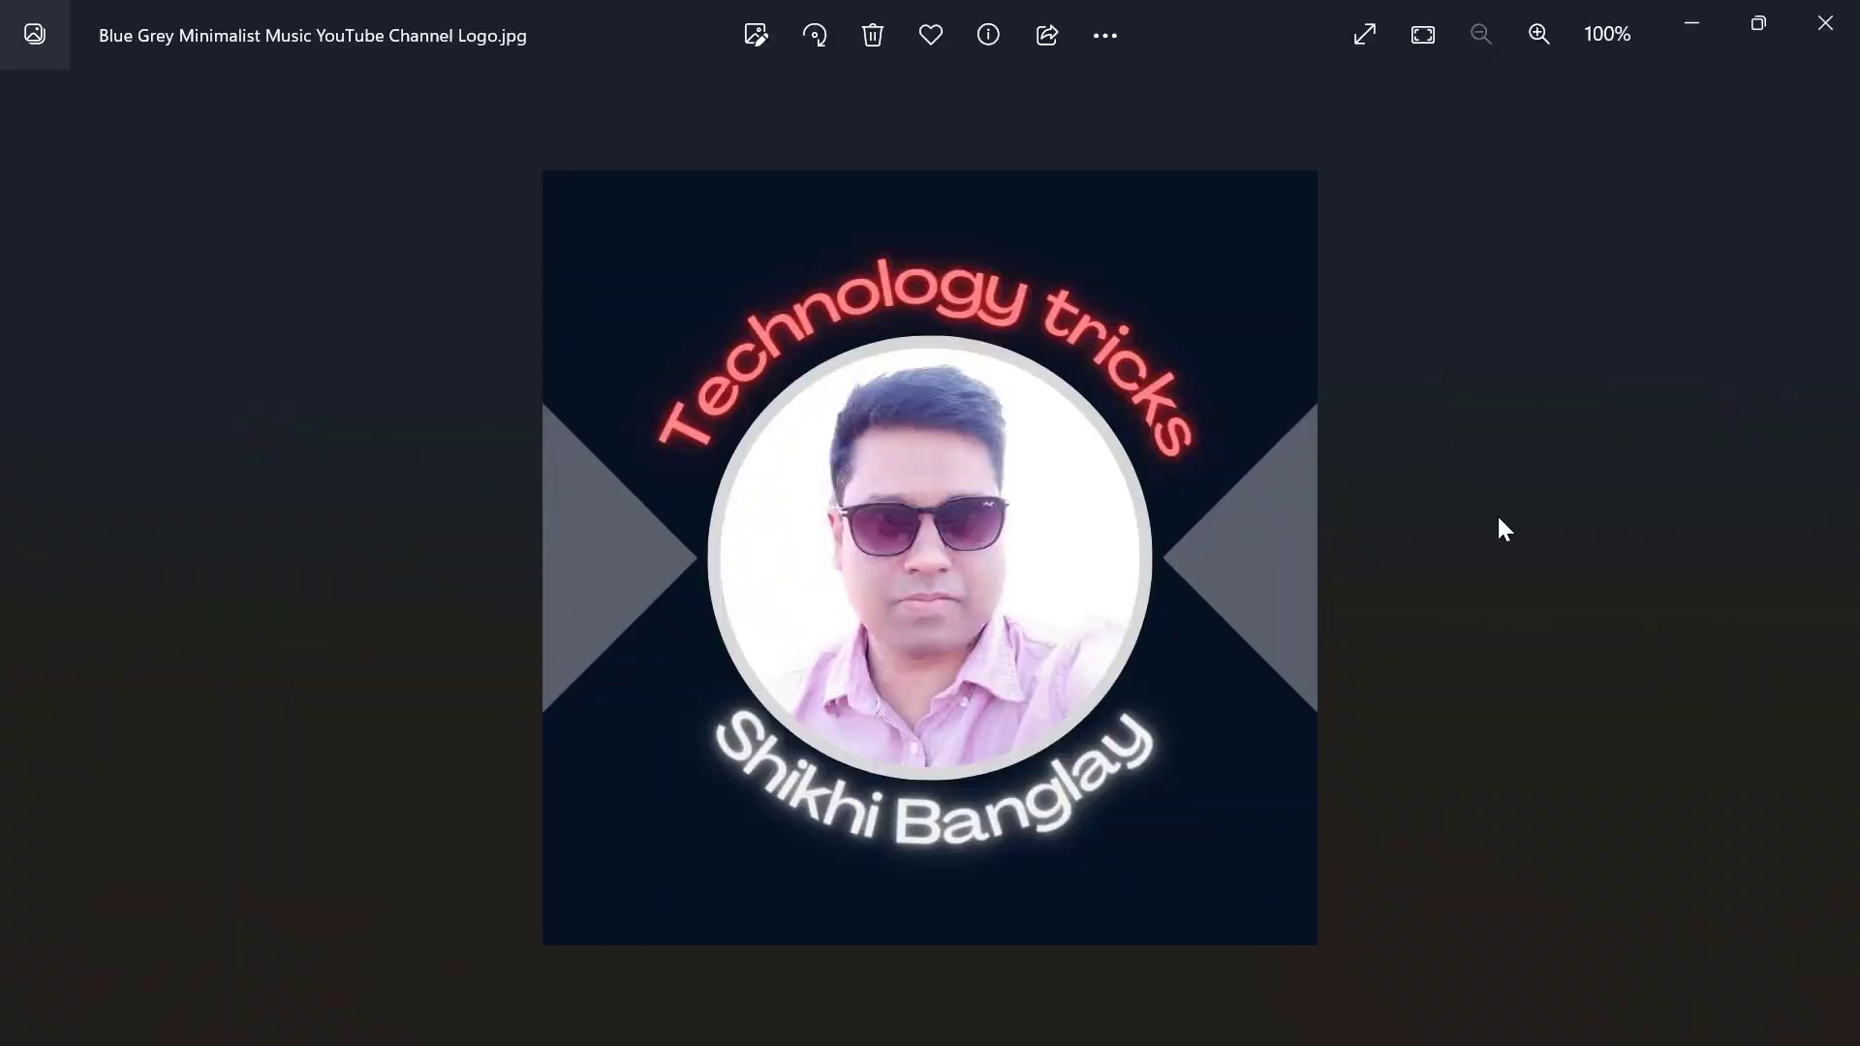